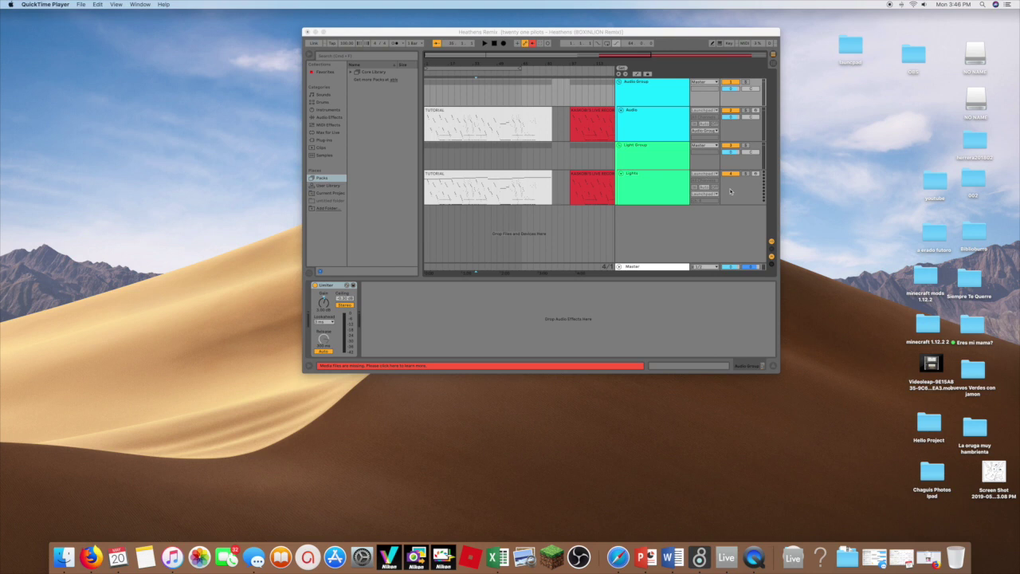
# Open a Finder window at the home folder over the Heathens Remix set
pyautogui.click(54, 545)
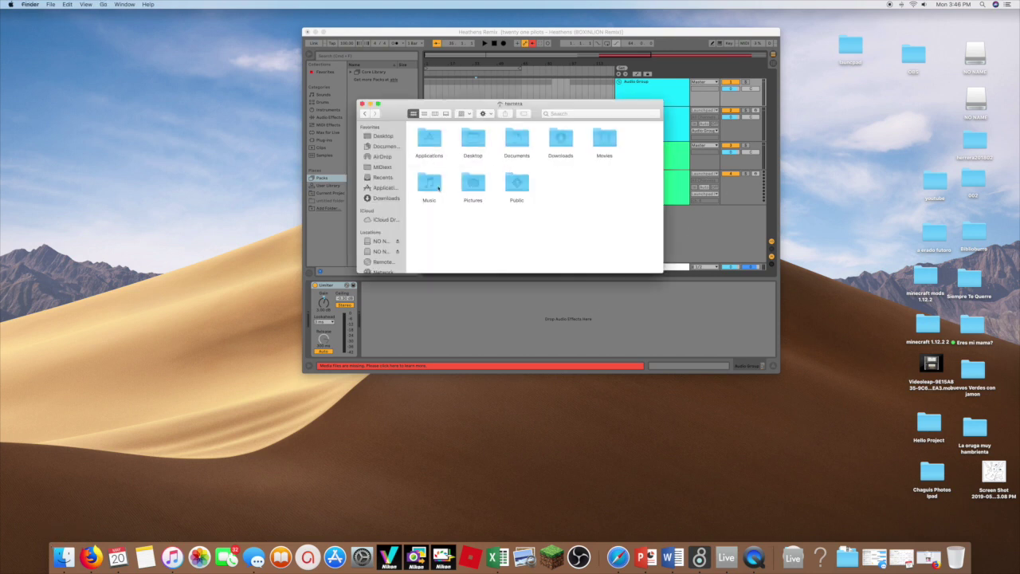
pyautogui.doubleClick(434, 184)
pyautogui.doubleClick(429, 139)
pyautogui.doubleClick(517, 139)
pyautogui.doubleClick(614, 143)
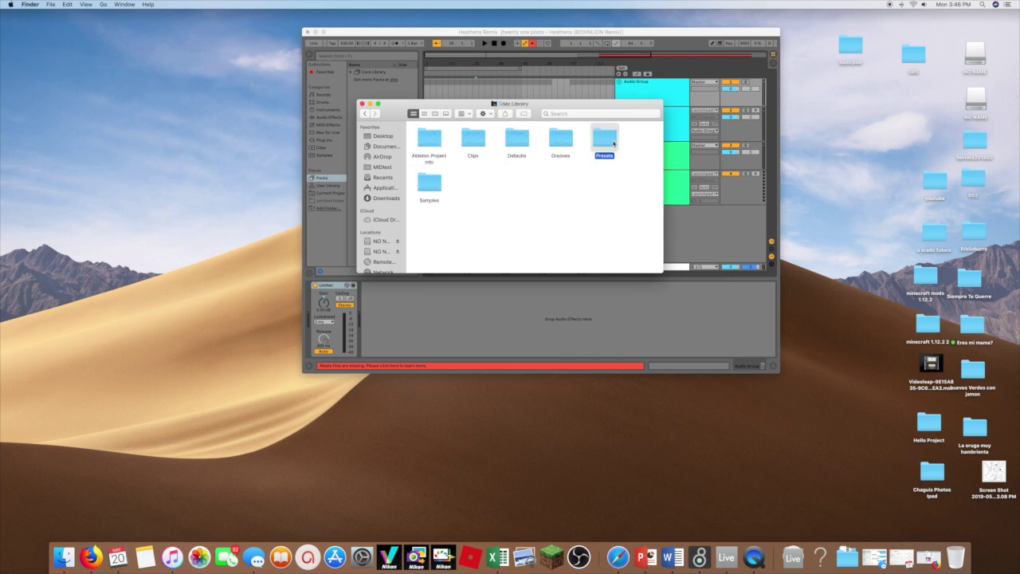
pyautogui.doubleClick(514, 141)
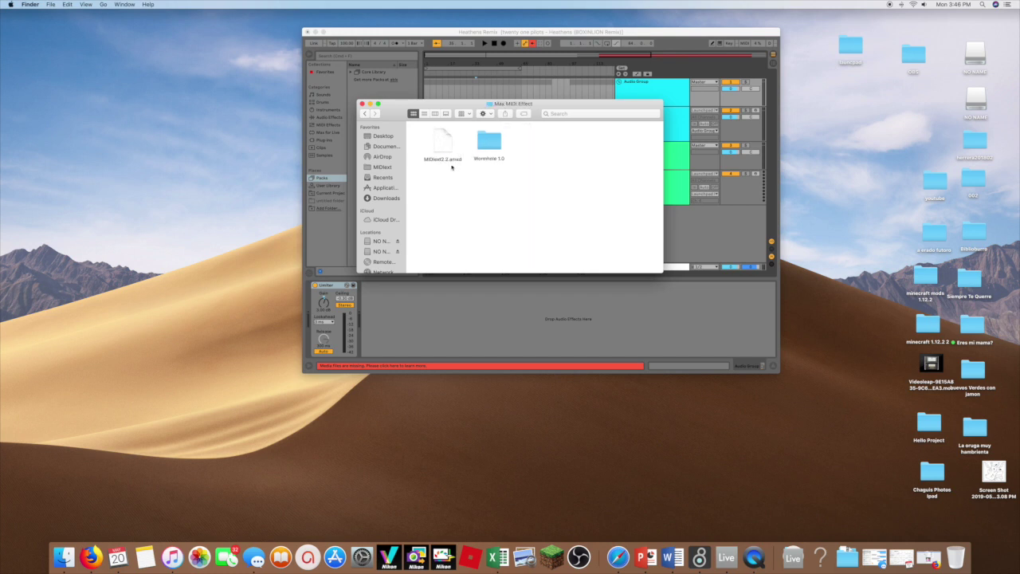
pyautogui.click(363, 104)
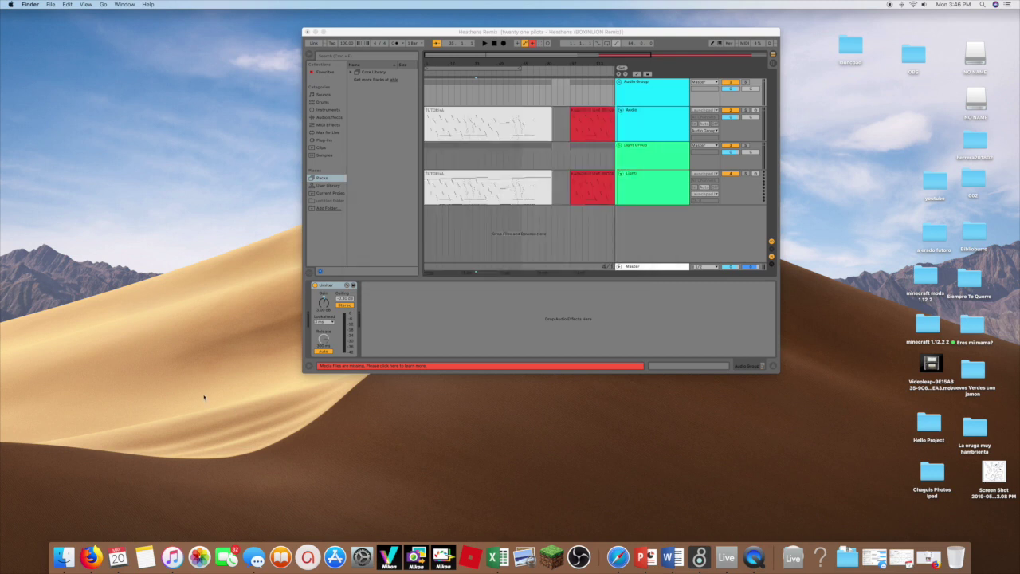
pyautogui.click(64, 556)
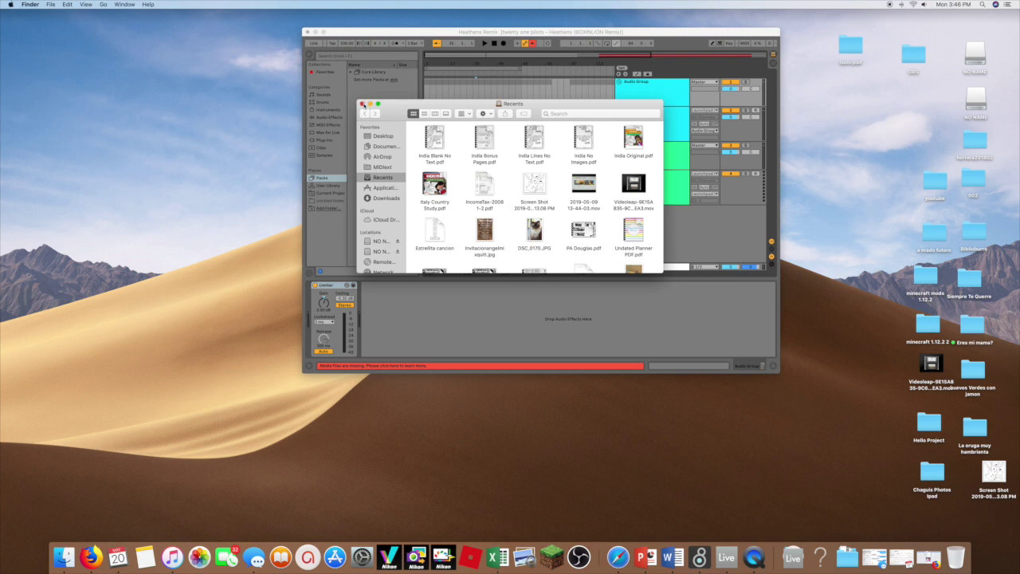
pyautogui.click(361, 103)
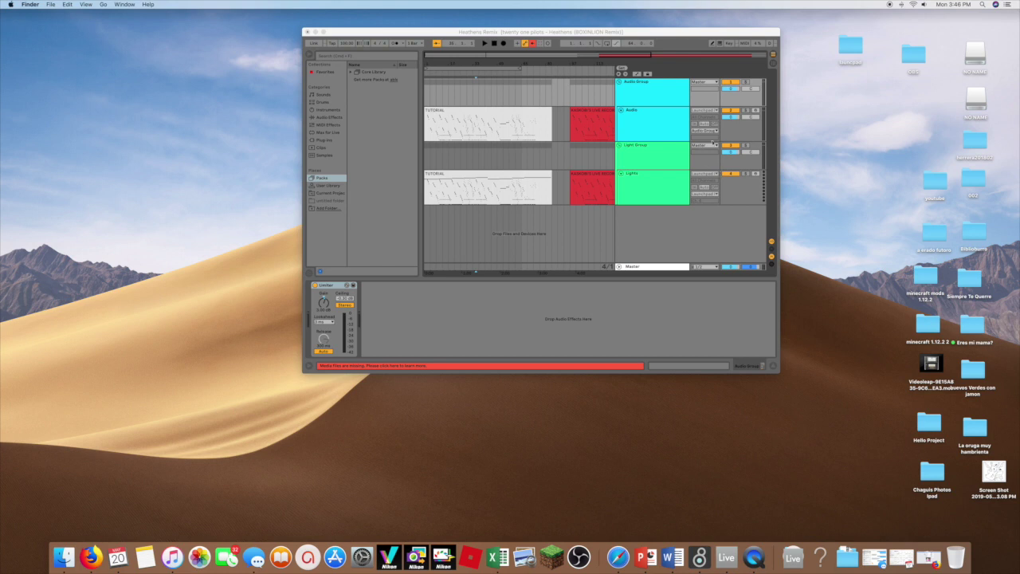
pyautogui.click(714, 112)
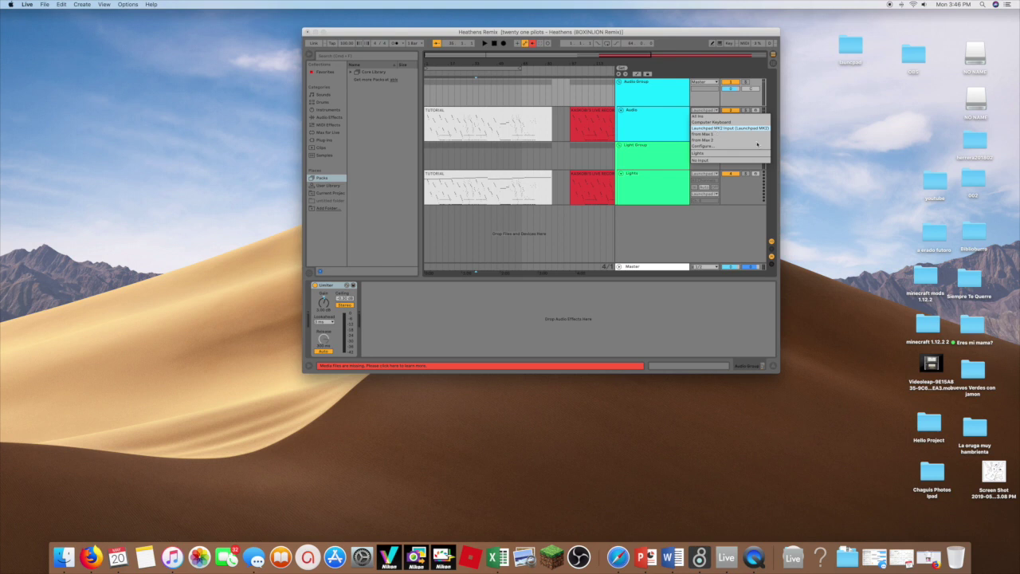
# Set MIDI From to Launchpad MK3 Input on the Audio and Lights tracks
pyautogui.click(695, 139)
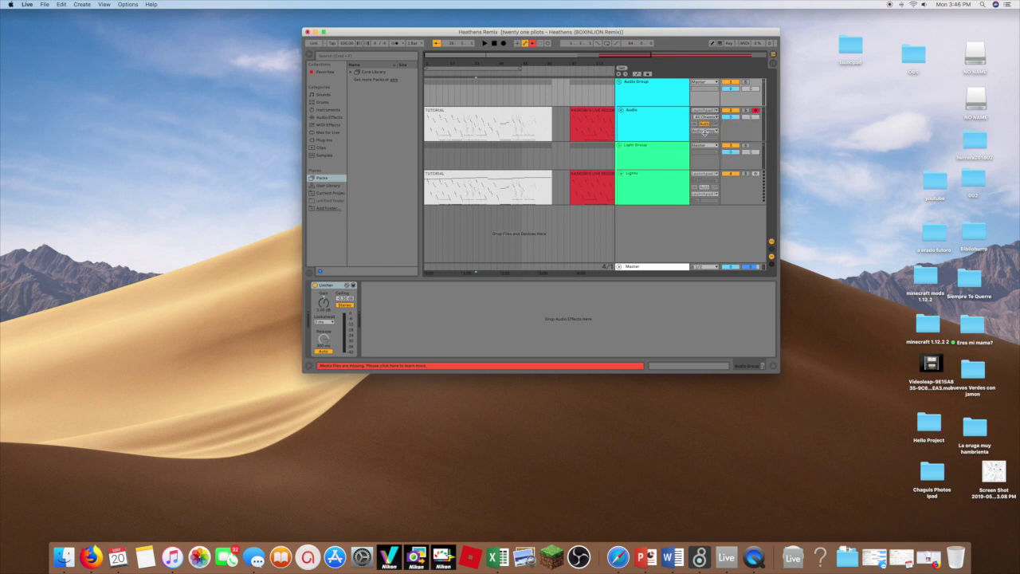
pyautogui.click(712, 174)
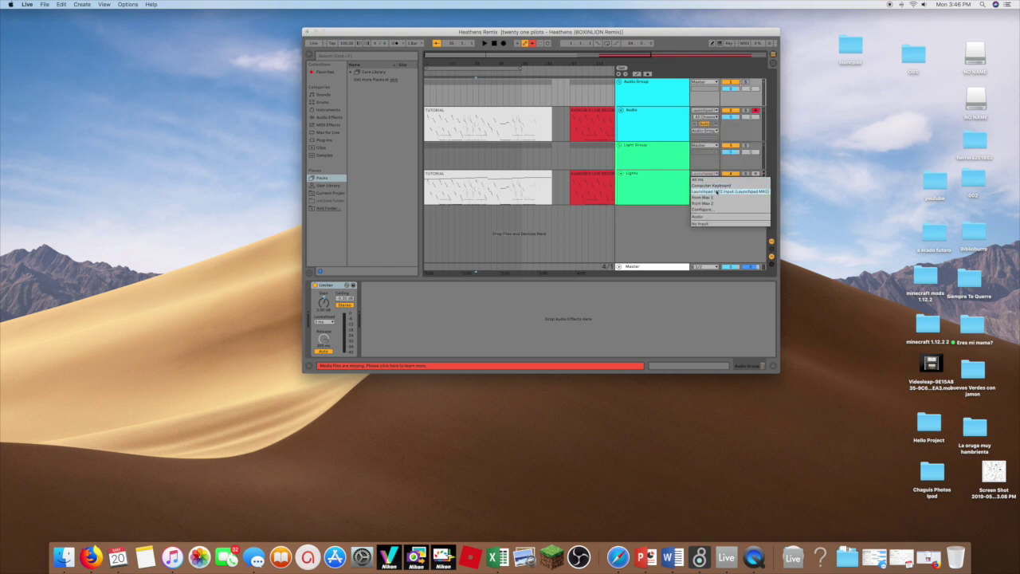
pyautogui.click(678, 152)
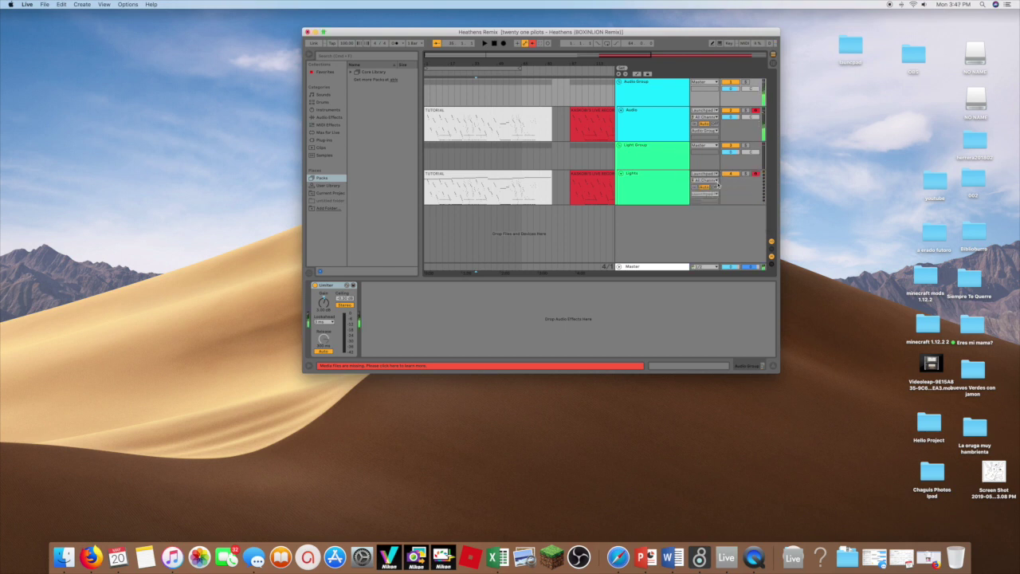
# Route Lights MIDI To Launchpad MK3 Output on another channel, then show its device chain
pyautogui.click(711, 193)
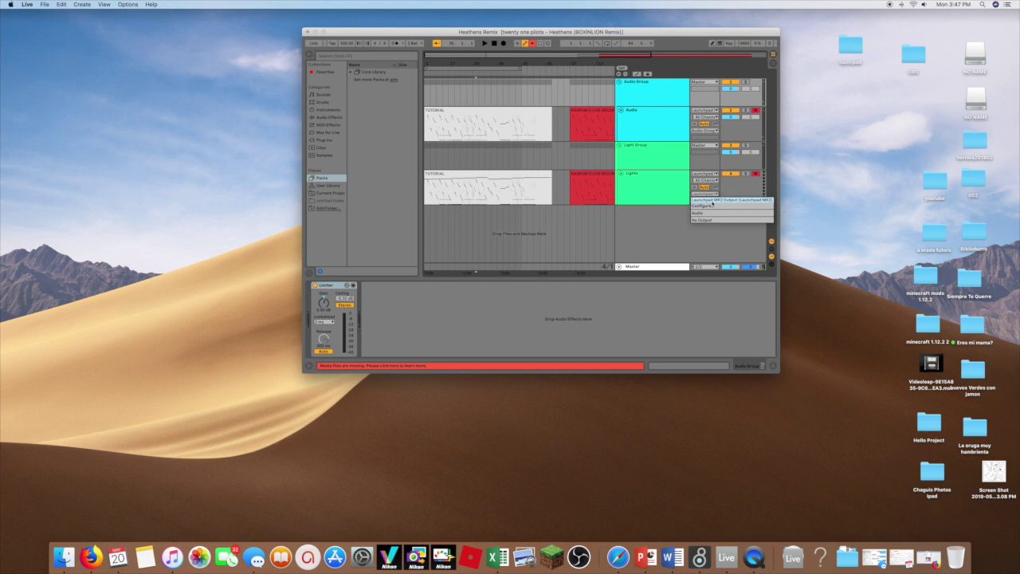
pyautogui.click(714, 202)
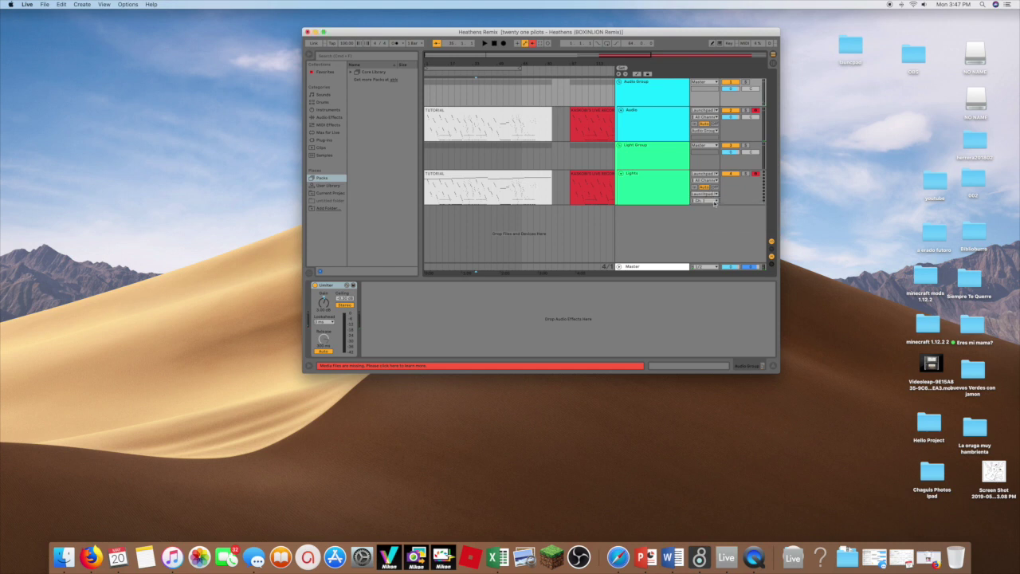
pyautogui.click(712, 201)
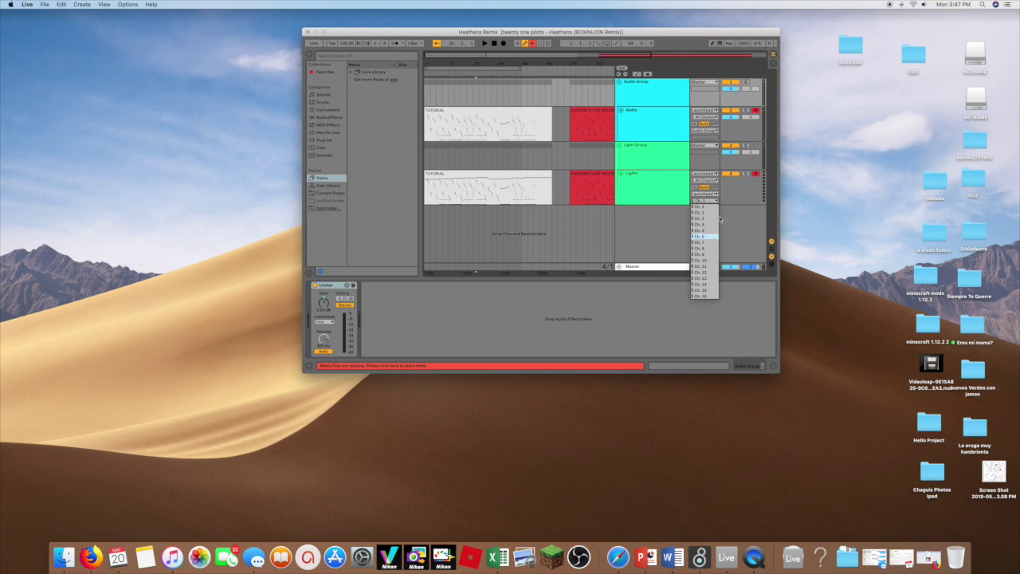
pyautogui.click(719, 219)
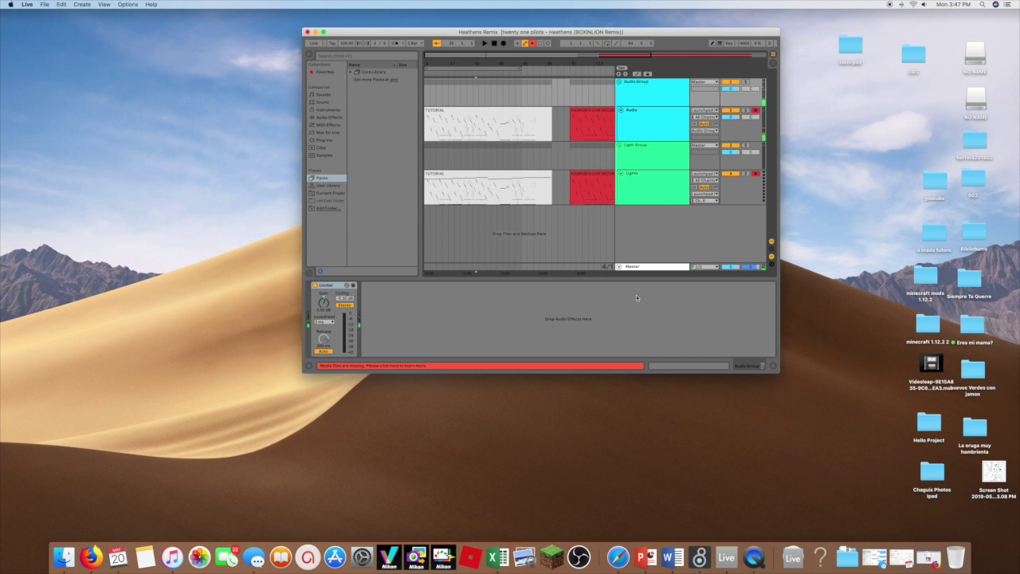
pyautogui.click(652, 188)
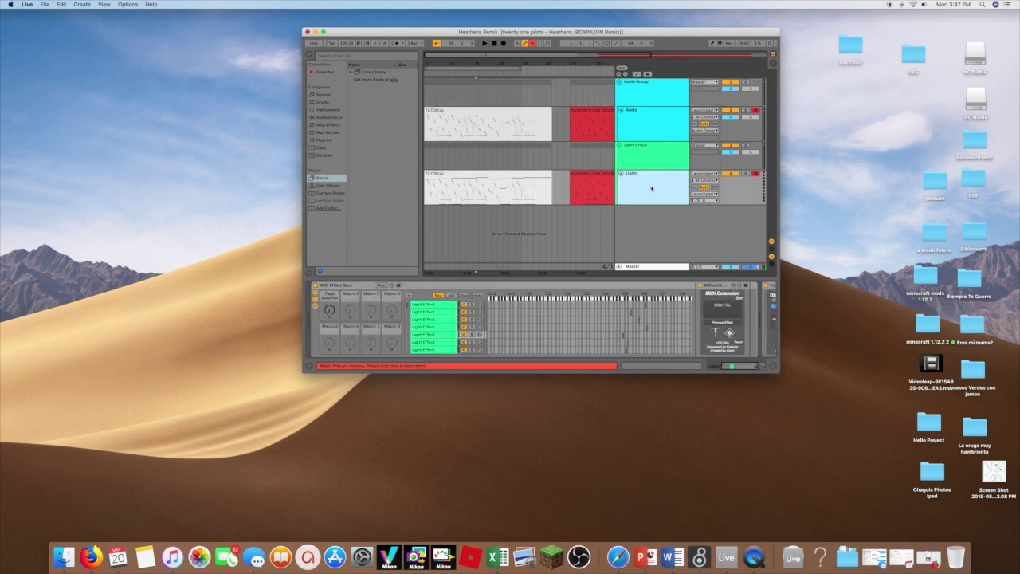
# Open the Missing Media Files list, and open the launcpad folder in Finder
pyautogui.click(322, 367)
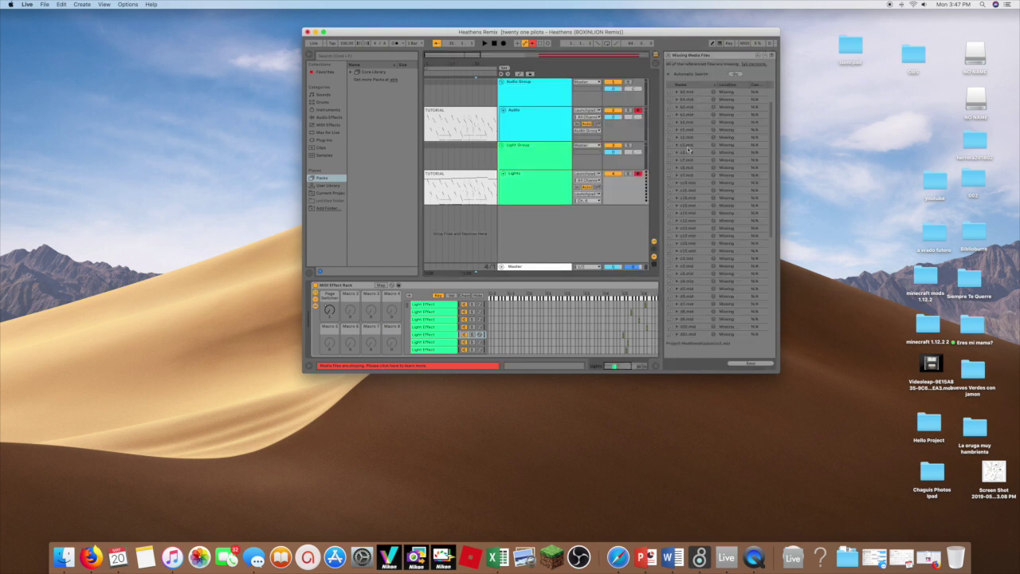
pyautogui.scroll(-3, 689, 94)
pyautogui.scroll(3, 690, 94)
pyautogui.doubleClick(847, 47)
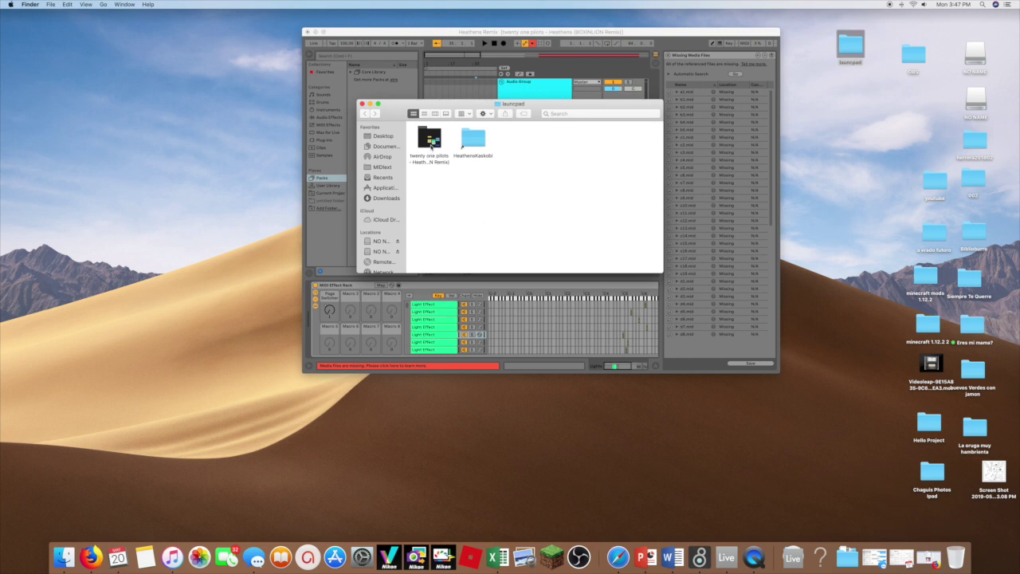
# Move HeathensKaskobi via the project folder onto the desktop, close that window, and open it
pyautogui.moveTo(462, 146); pyautogui.dragTo(431, 146)
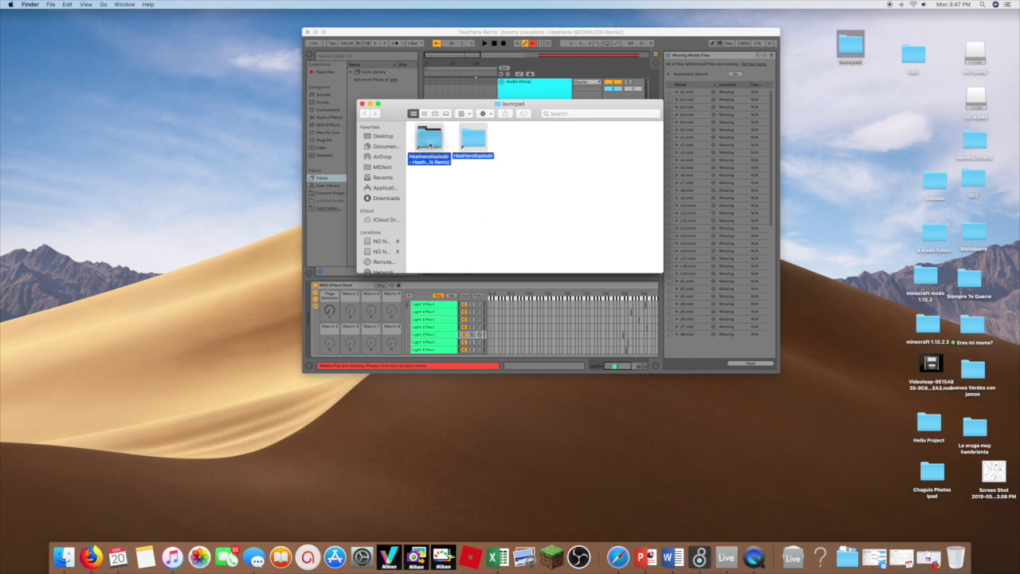
pyautogui.moveTo(431, 146)
pyautogui.mouseDown()
pyautogui.moveTo(468, 148)
pyautogui.moveTo(475, 138)
pyautogui.mouseUp()
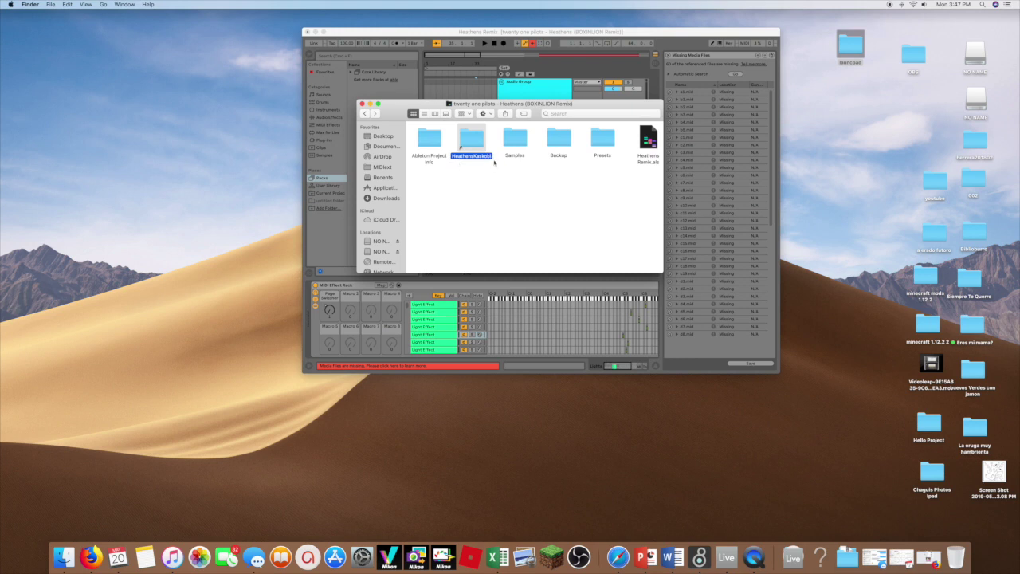
pyautogui.moveTo(472, 141); pyautogui.dragTo(189, 144)
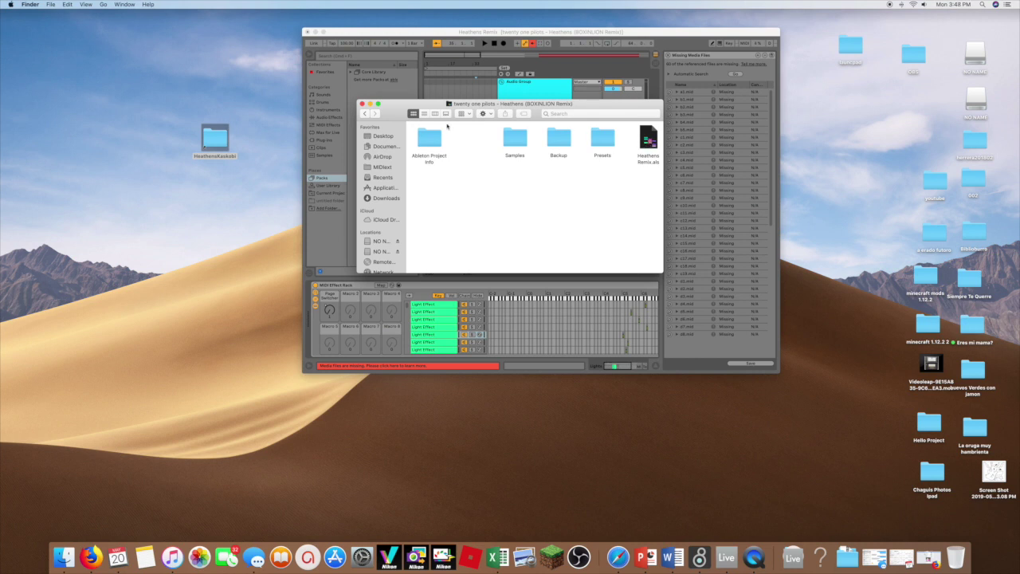
pyautogui.click(362, 105)
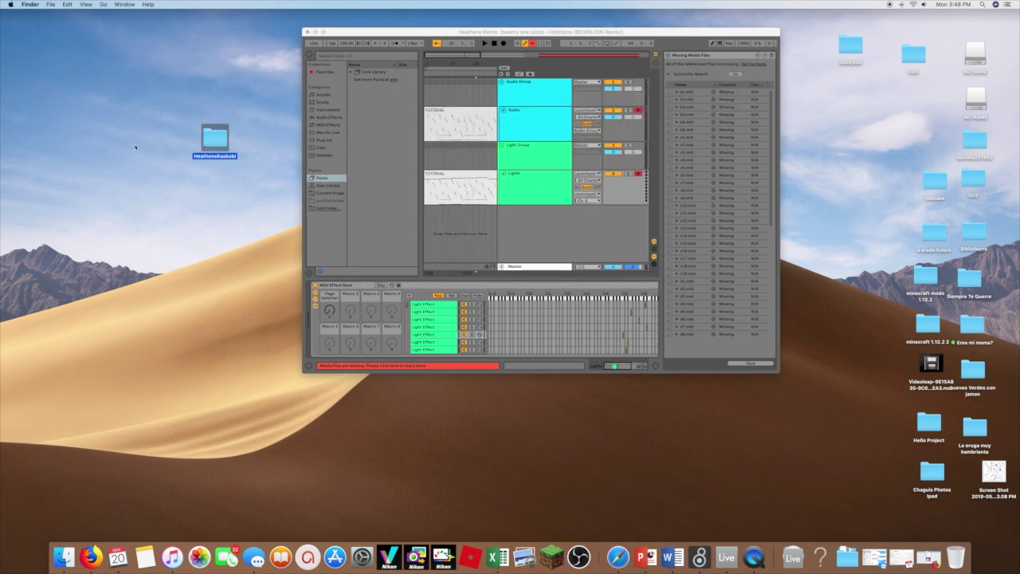
pyautogui.doubleClick(222, 146)
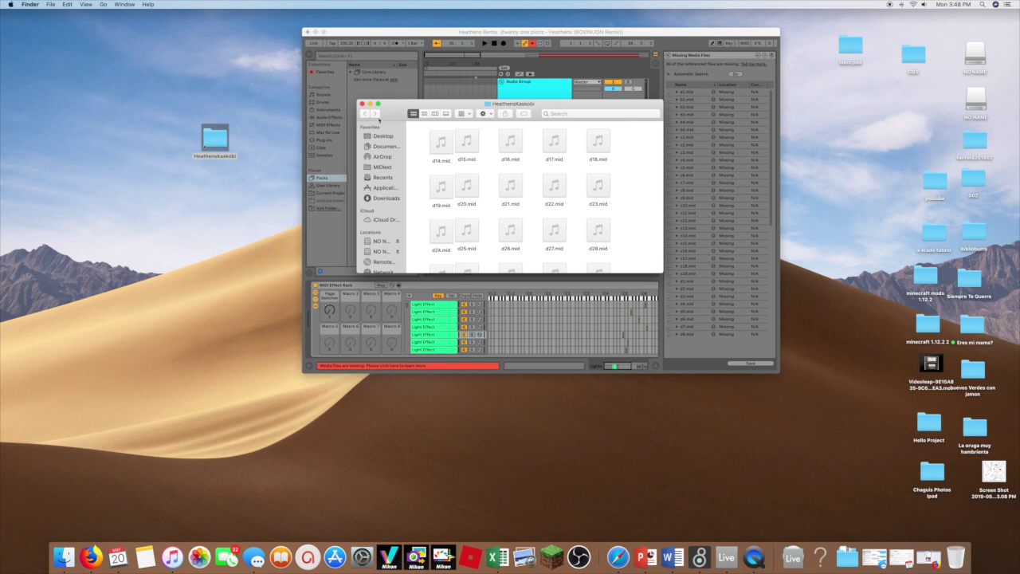
# Position the HeathensKaskobi window on the left, beside the Live session
pyautogui.moveTo(398, 99); pyautogui.dragTo(144, 97)
pyautogui.scroll(3, 233, 188)
pyautogui.scroll(3, 233, 187)
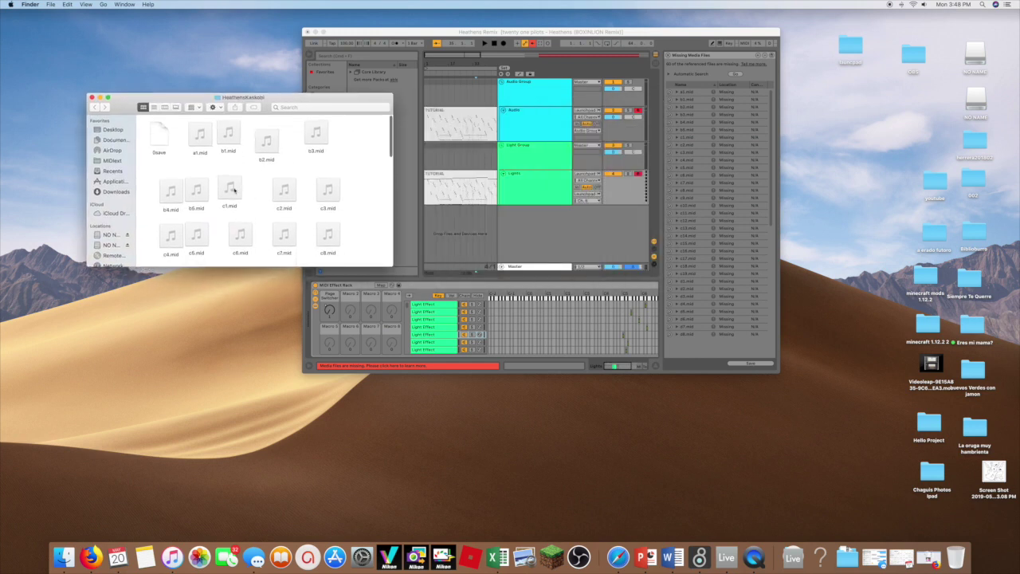
pyautogui.scroll(3, 232, 188)
pyautogui.scroll(3, 232, 187)
pyautogui.scroll(3, 233, 187)
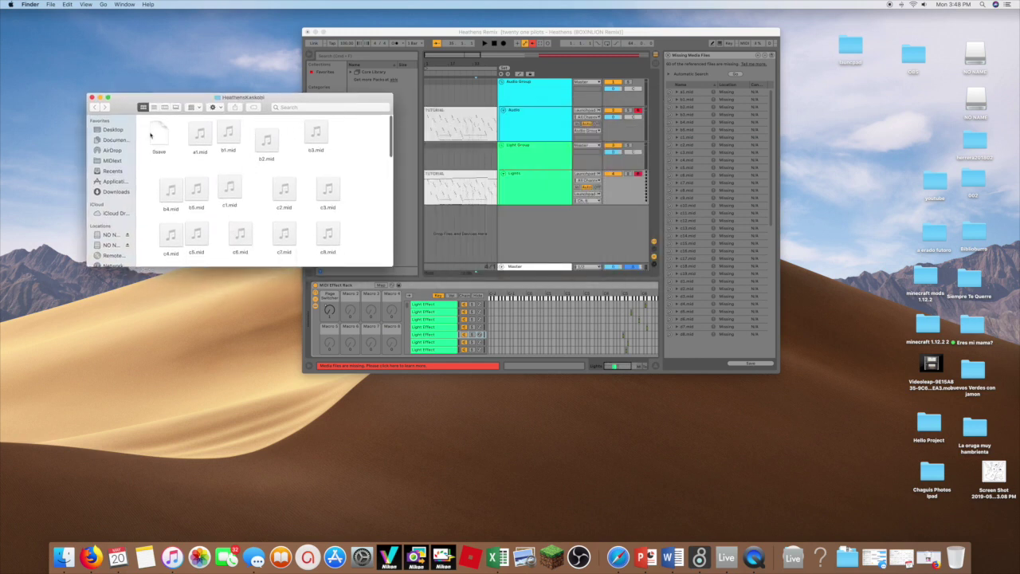
pyautogui.scroll(-2, 246, 161)
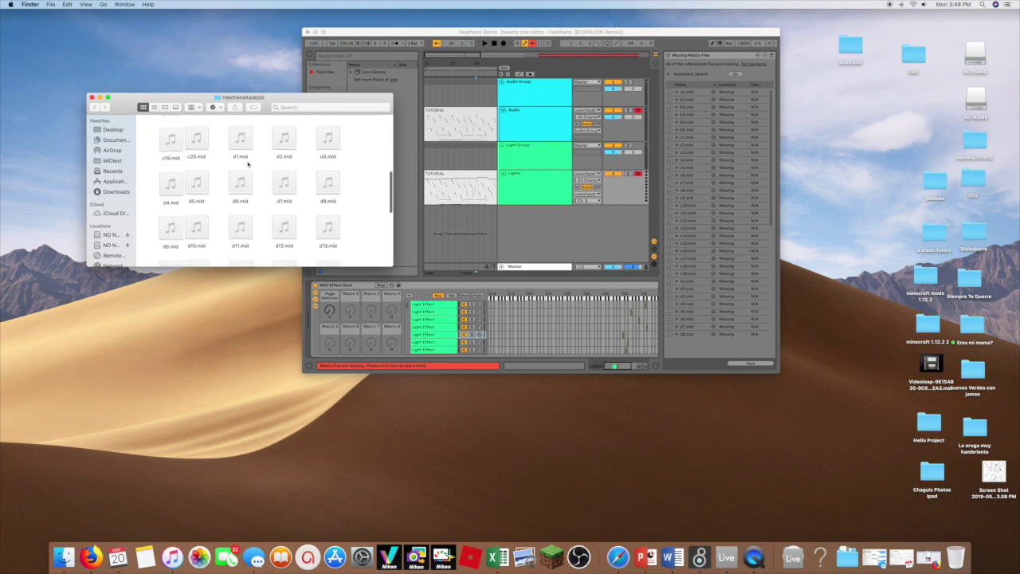
pyautogui.scroll(-2, 246, 161)
pyautogui.scroll(-2, 246, 161)
pyautogui.scroll(3, 246, 161)
pyautogui.scroll(-1, 246, 161)
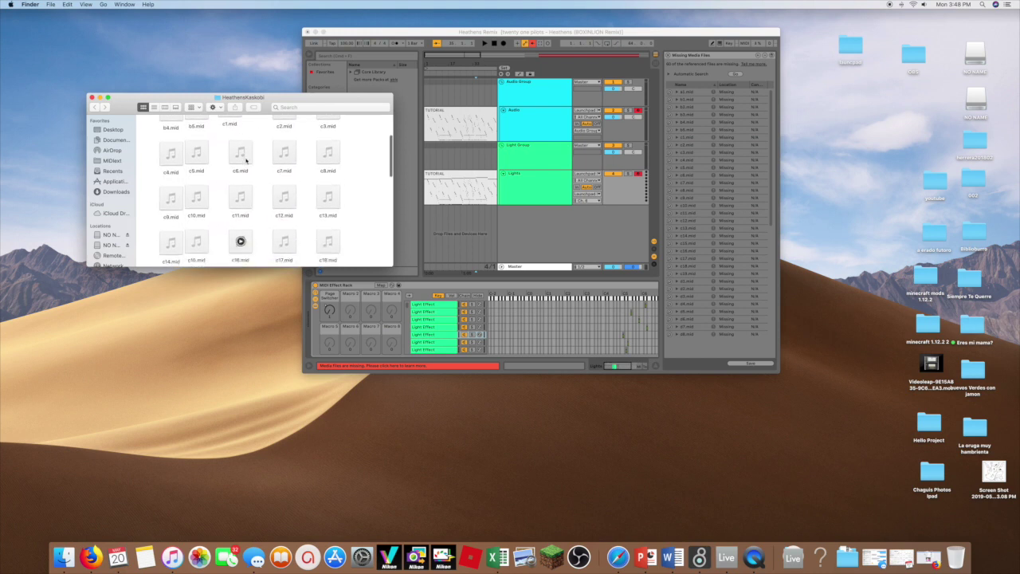
pyautogui.scroll(1, 247, 161)
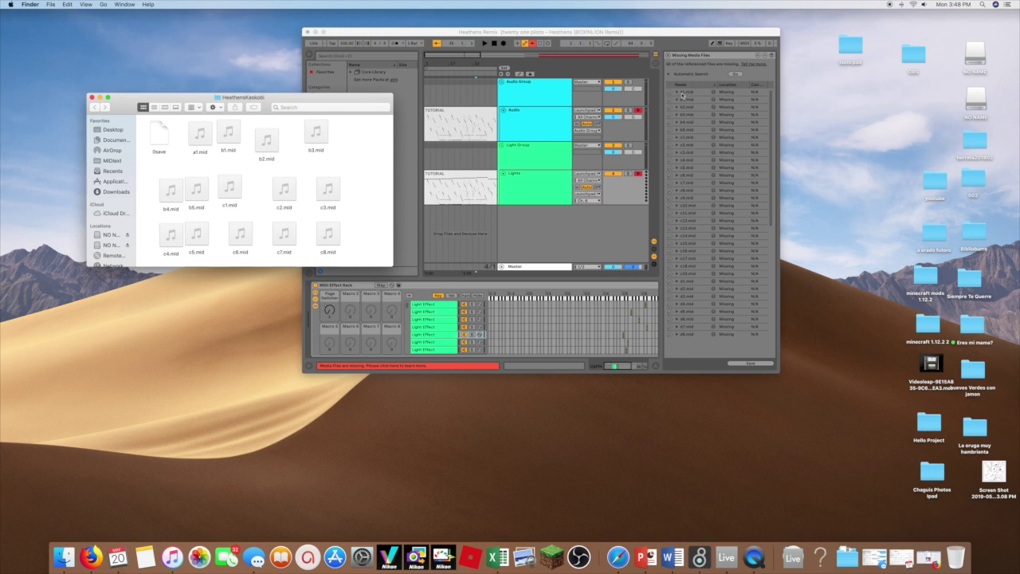
# Expand a1.mid and inspect the MIDI Extension devices that use it
pyautogui.click(677, 95)
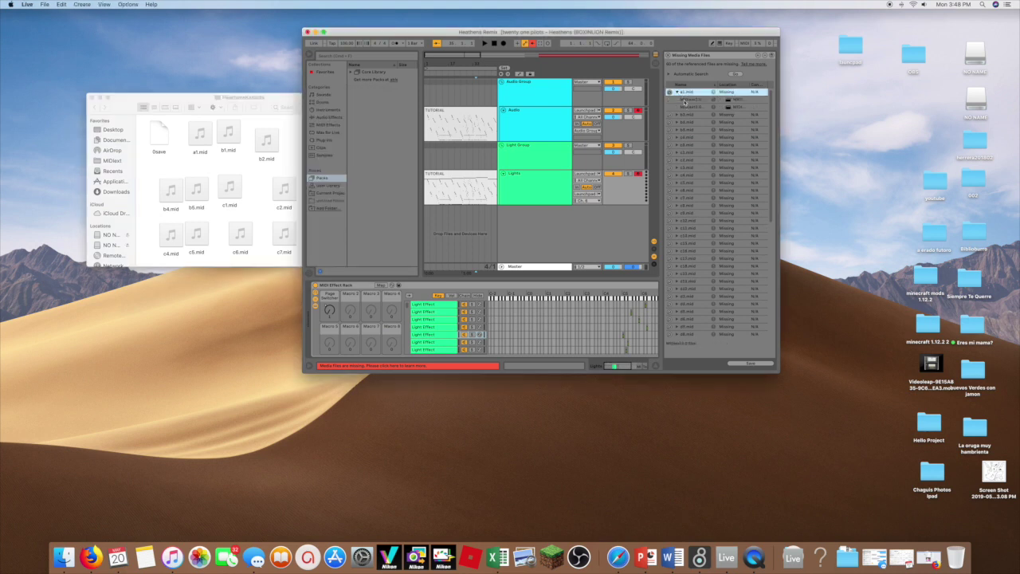
pyautogui.click(702, 99)
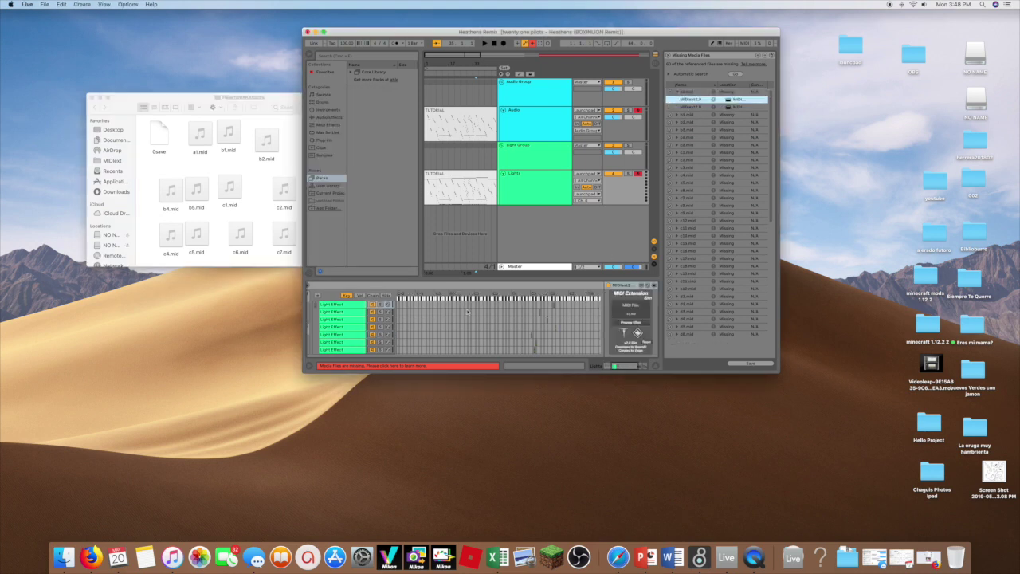
pyautogui.click(696, 107)
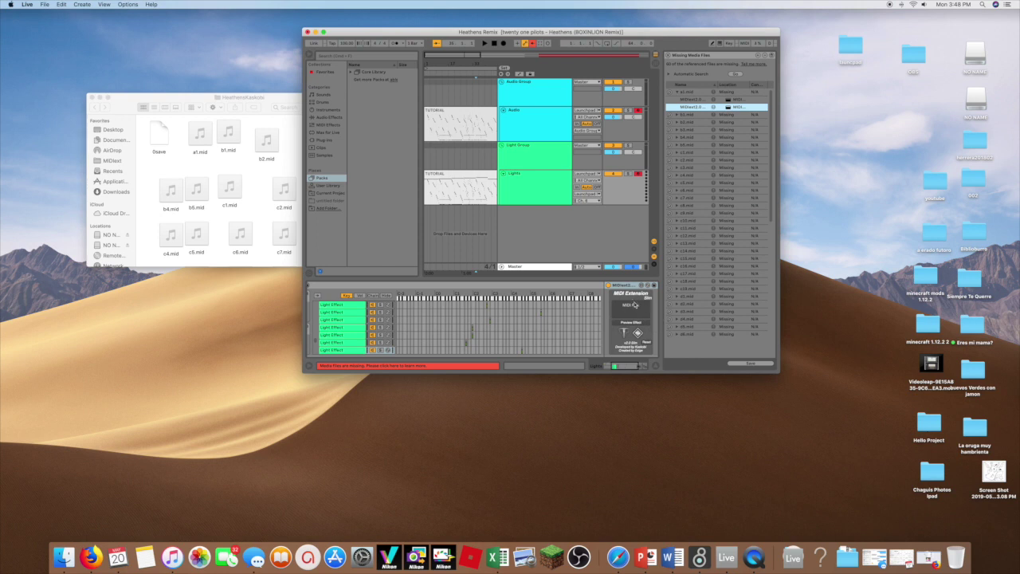
pyautogui.click(676, 93)
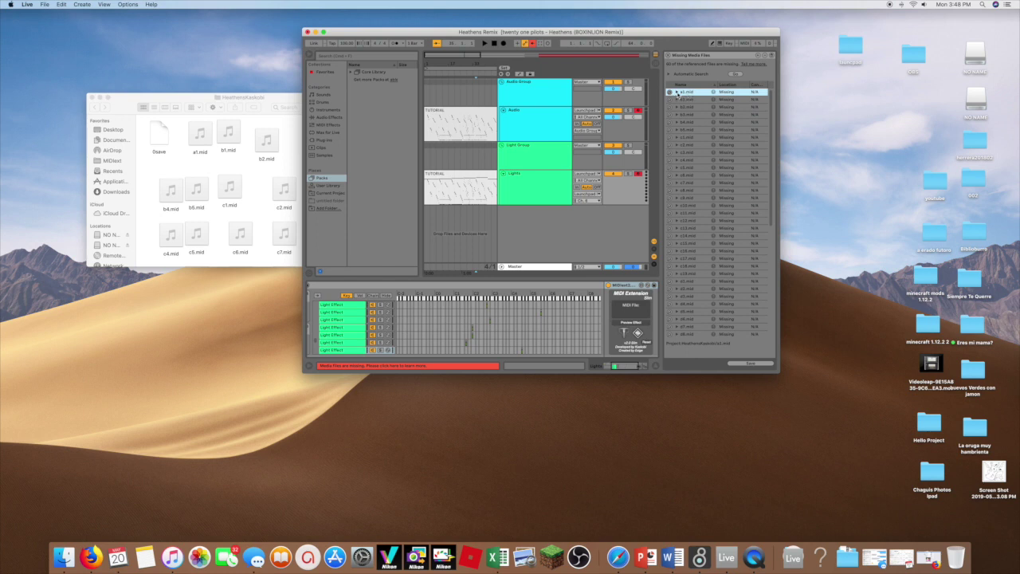
pyautogui.click(676, 93)
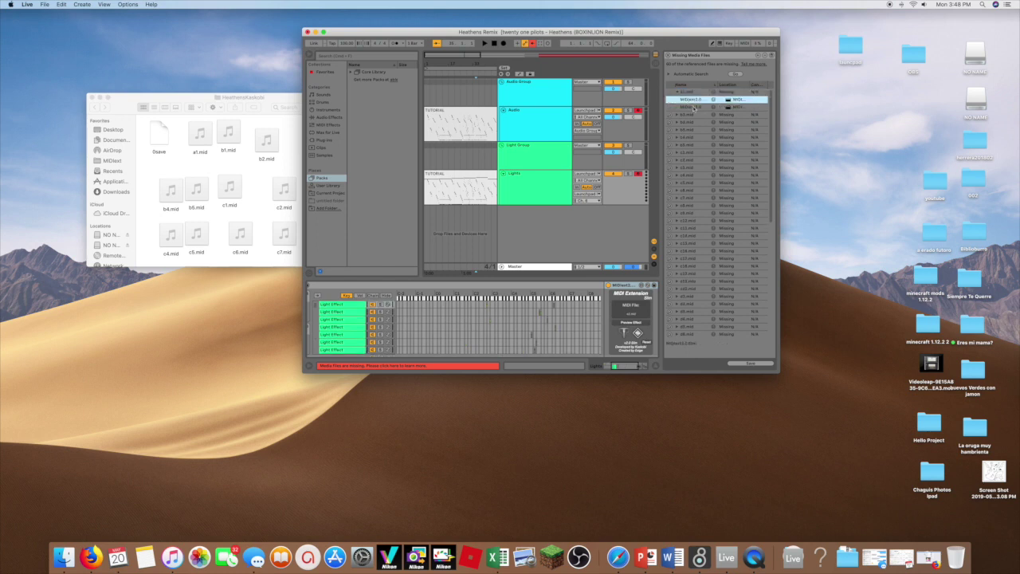
# Inspect b1.mid's candidate devices and compare the two a1.mid candidates
pyautogui.click(677, 114)
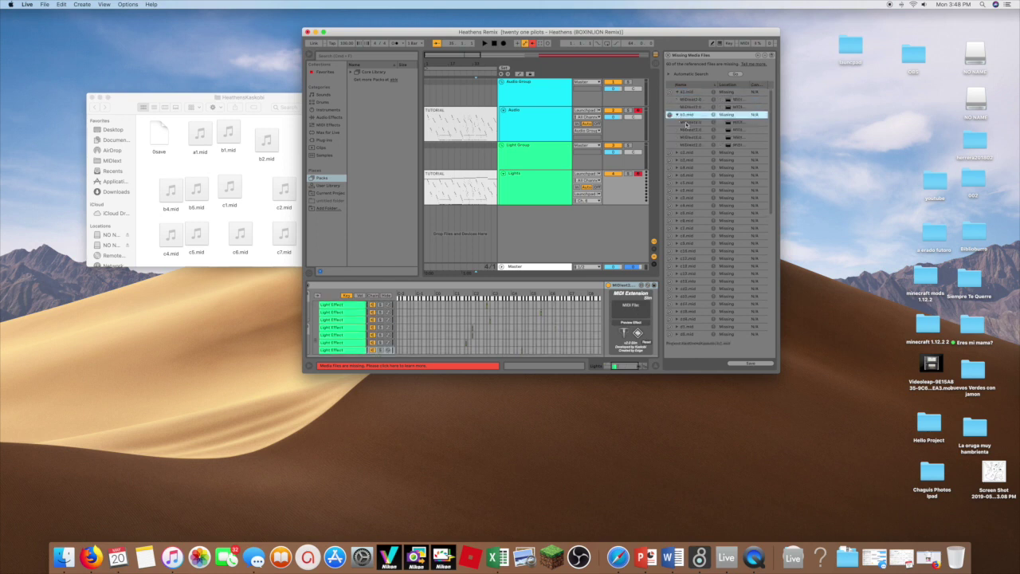
pyautogui.click(701, 137)
pyautogui.click(677, 114)
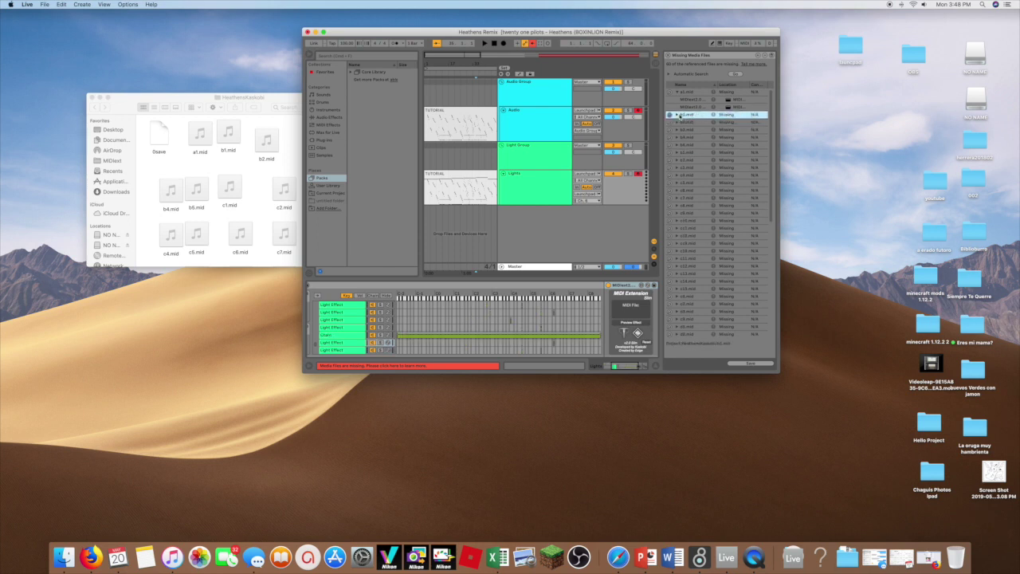
pyautogui.click(690, 106)
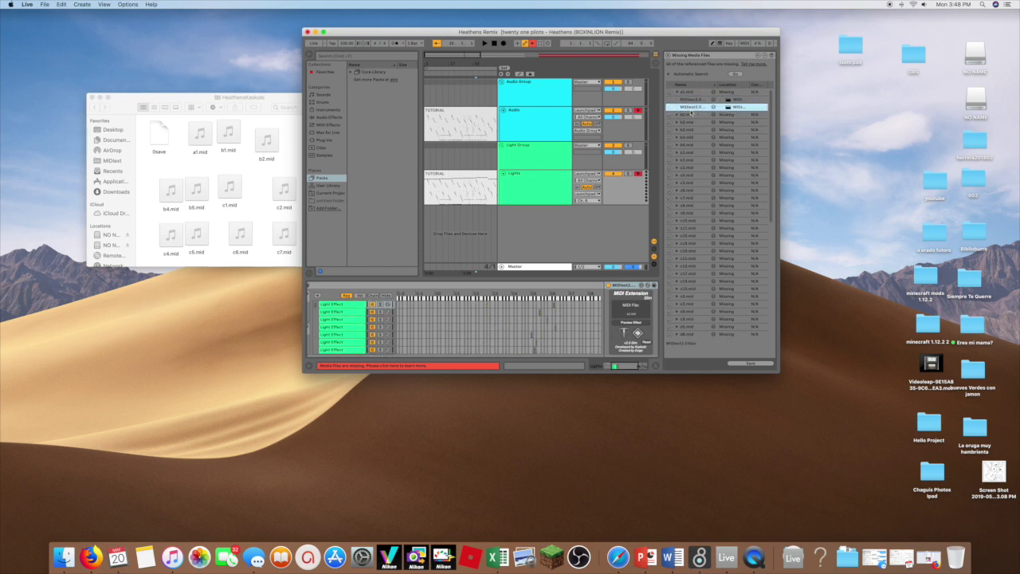
pyautogui.click(690, 99)
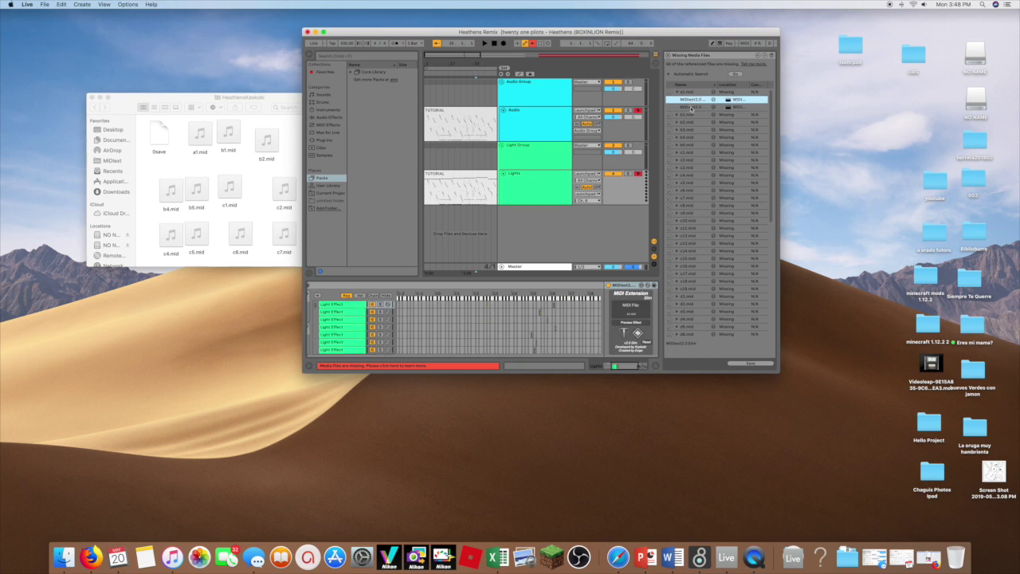
pyautogui.click(666, 106)
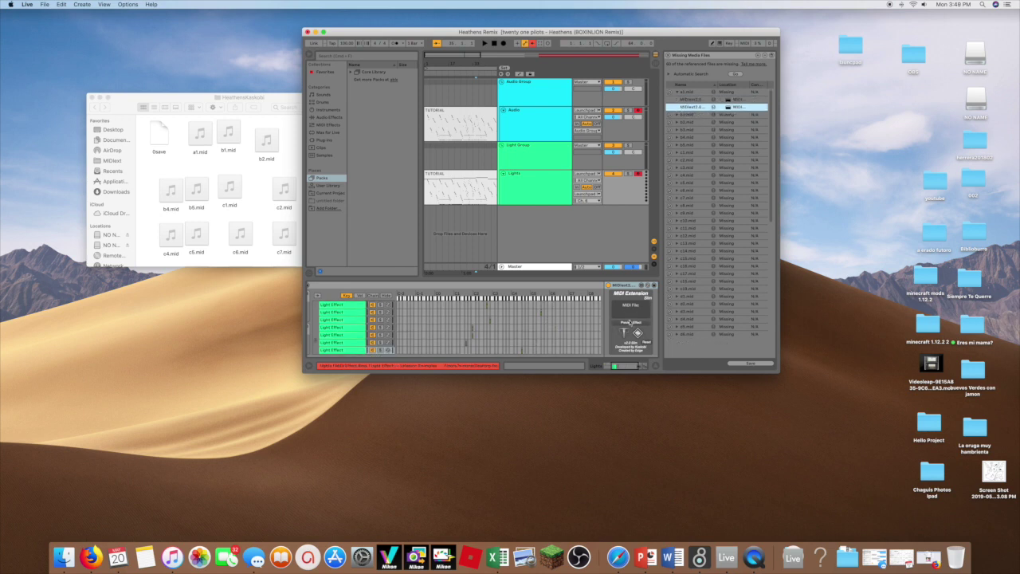
# Re-expand a1.mid and display its MIDI Extension device
pyautogui.click(686, 94)
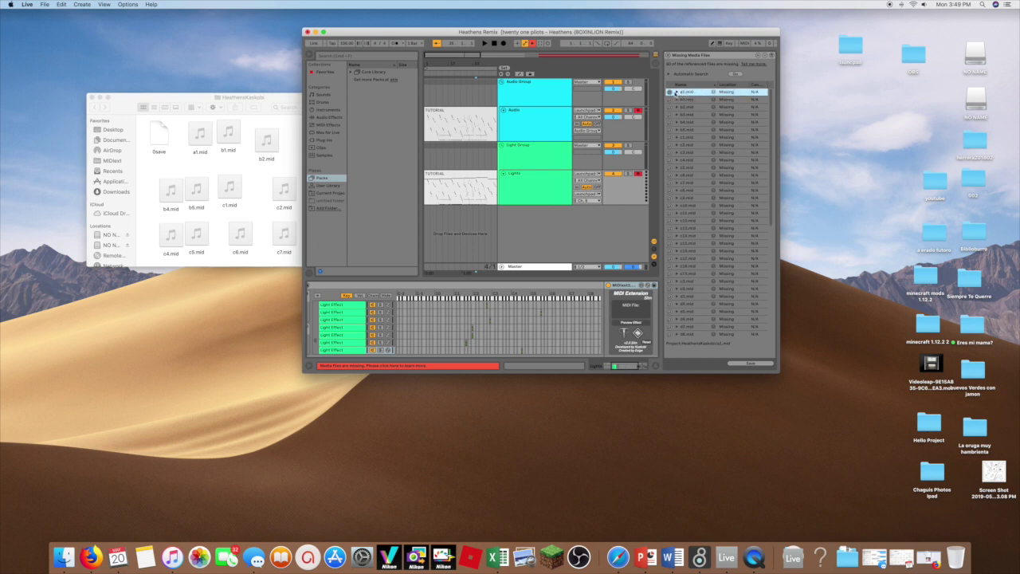
pyautogui.click(676, 91)
pyautogui.click(693, 106)
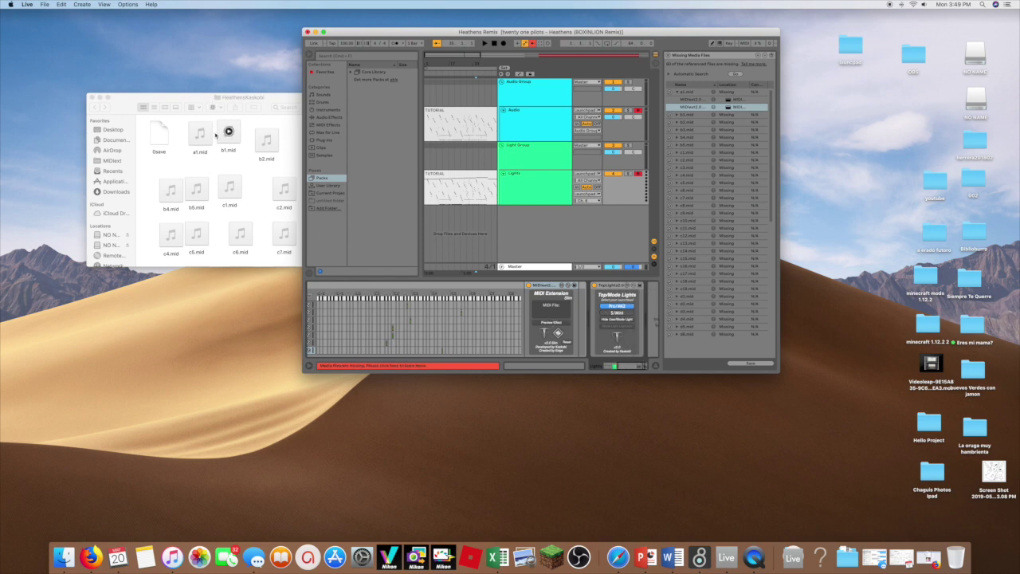
# Drop a1.mid, then b1.mid, from Finder onto the MIDI Extension device shown for each
pyautogui.moveTo(200, 134); pyautogui.dragTo(550, 313)
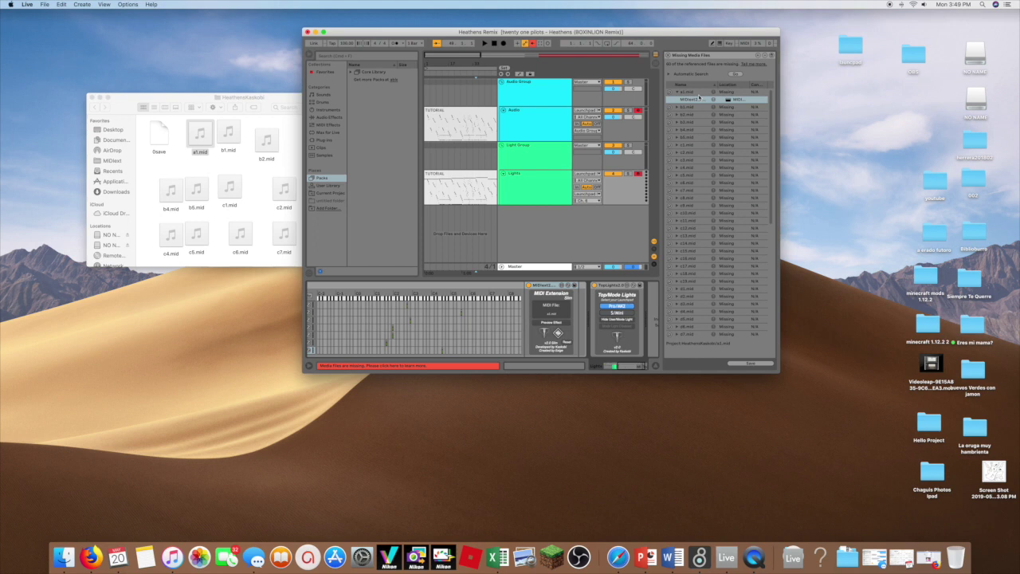
pyautogui.click(696, 99)
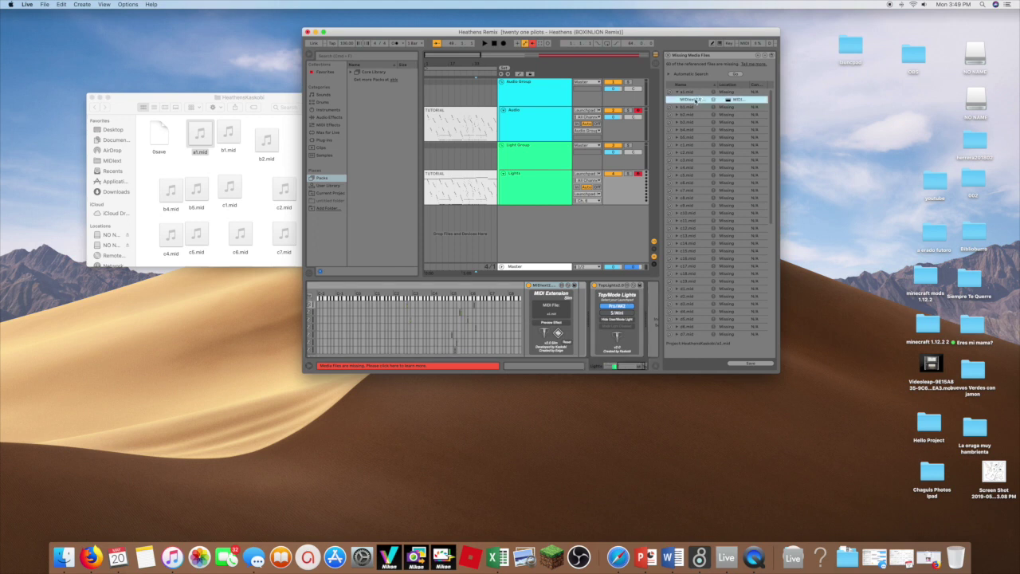
pyautogui.click(677, 106)
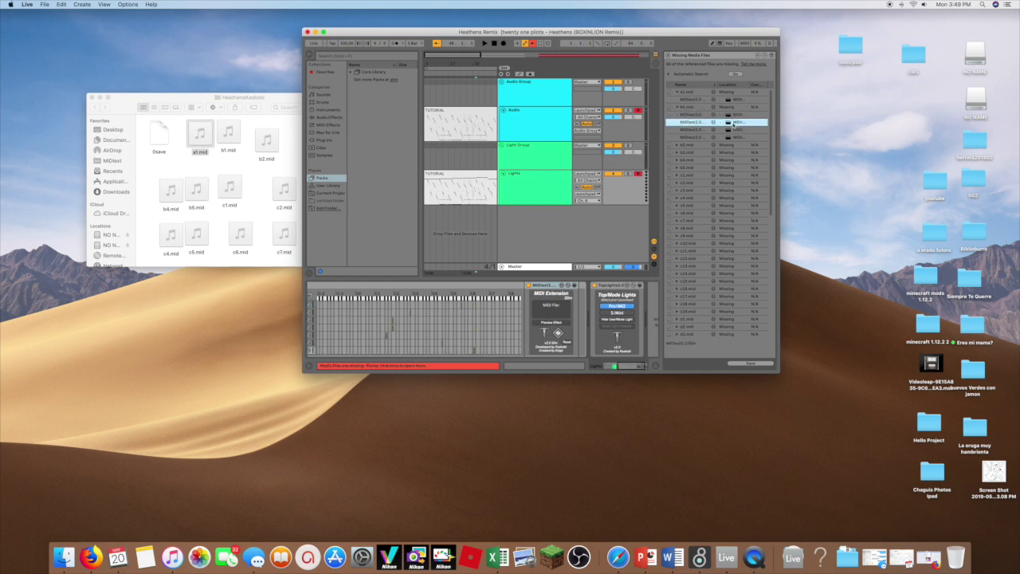
pyautogui.moveTo(228, 133); pyautogui.dragTo(562, 314)
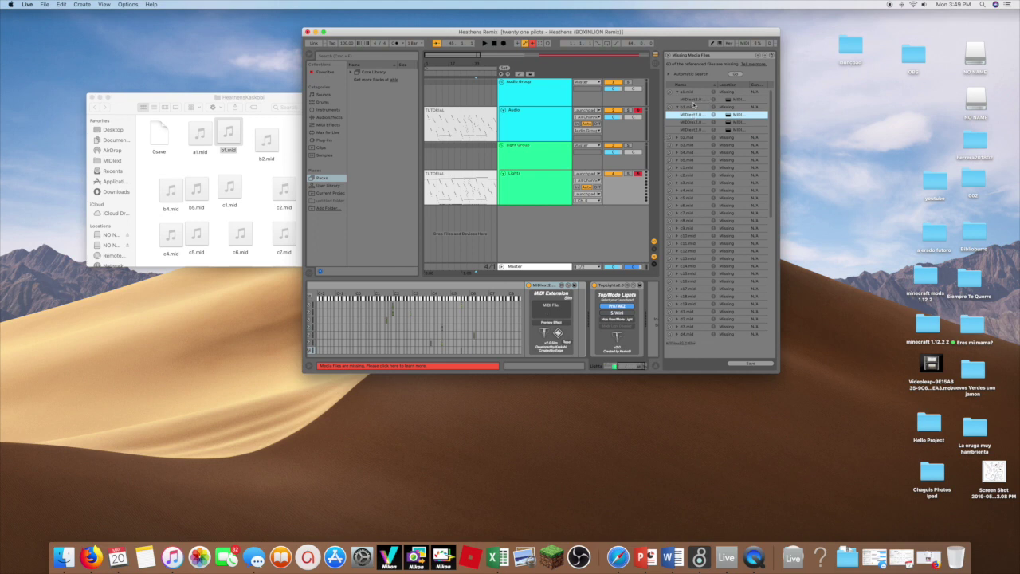
pyautogui.click(693, 100)
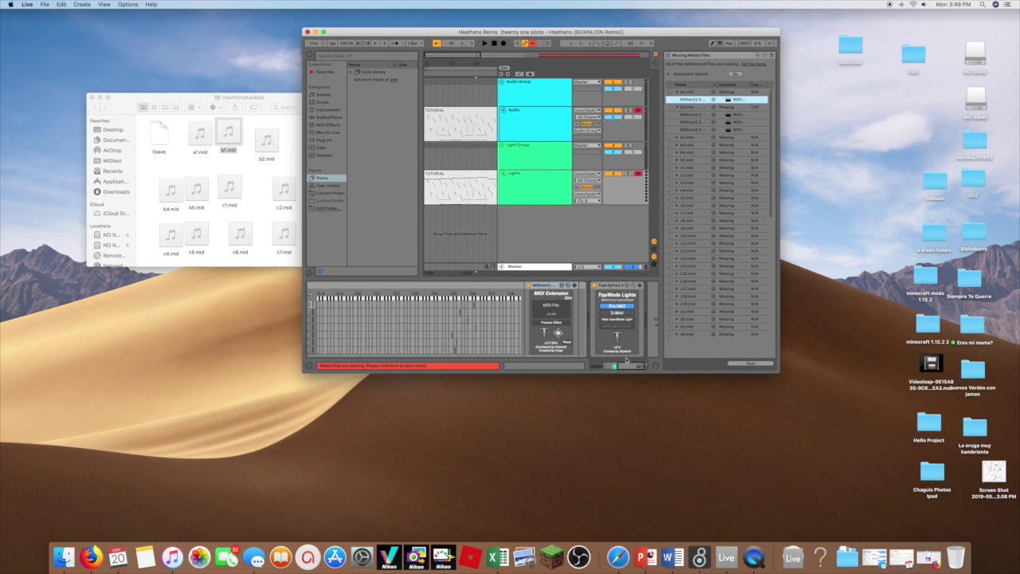
# Drag a1.mid repeatedly onto the MIDI Extension's MIDI File slot until it relinks
pyautogui.moveTo(200, 134); pyautogui.dragTo(539, 315)
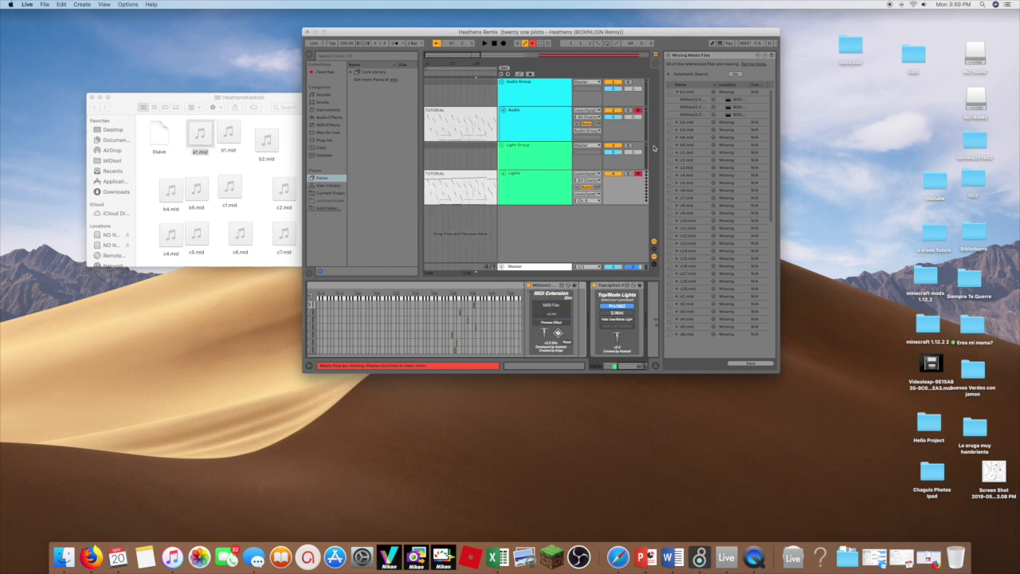
pyautogui.click(689, 101)
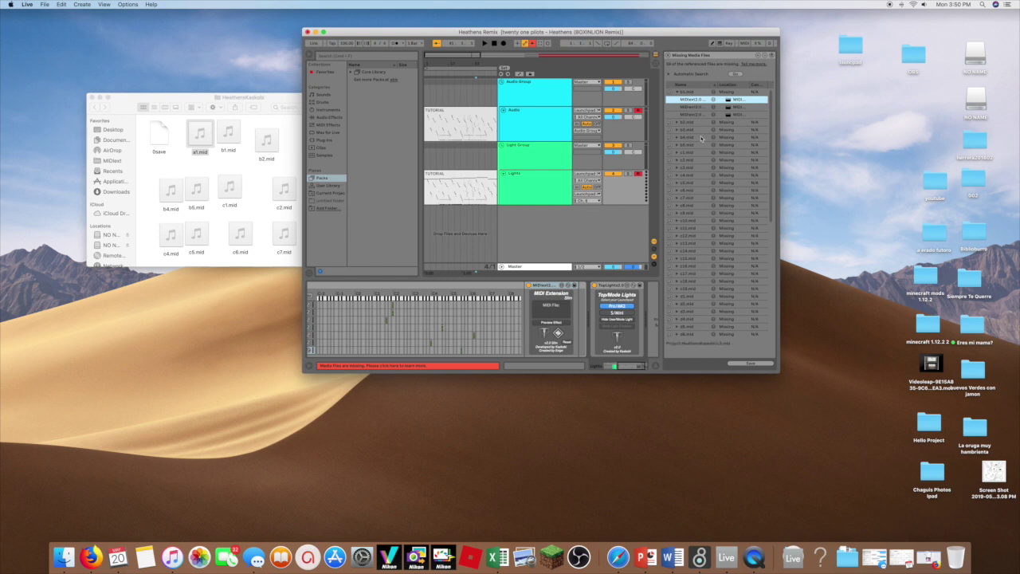
pyautogui.moveTo(200, 136); pyautogui.dragTo(683, 133)
pyautogui.moveTo(199, 134); pyautogui.dragTo(548, 315)
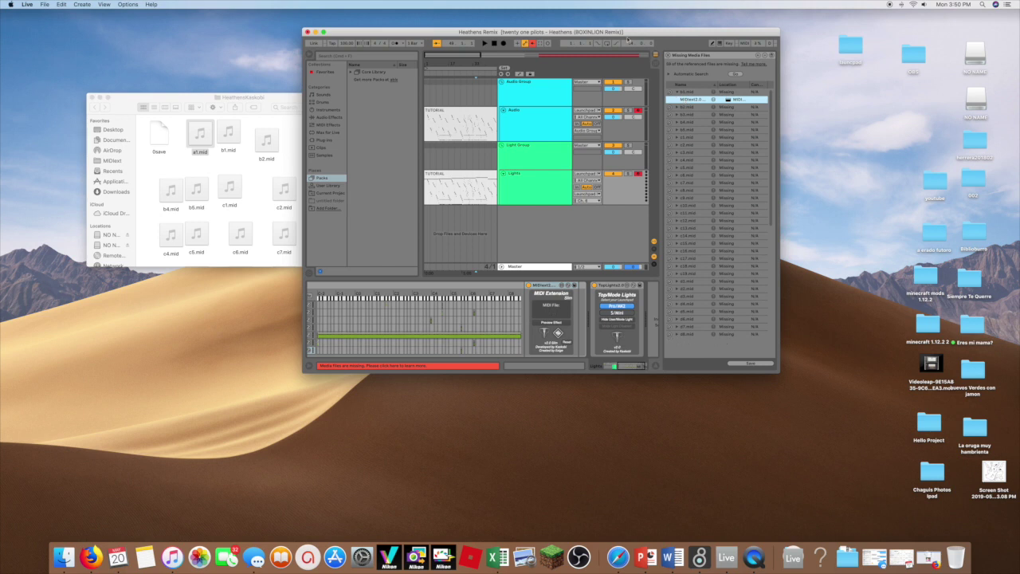
pyautogui.moveTo(199, 135); pyautogui.dragTo(554, 312)
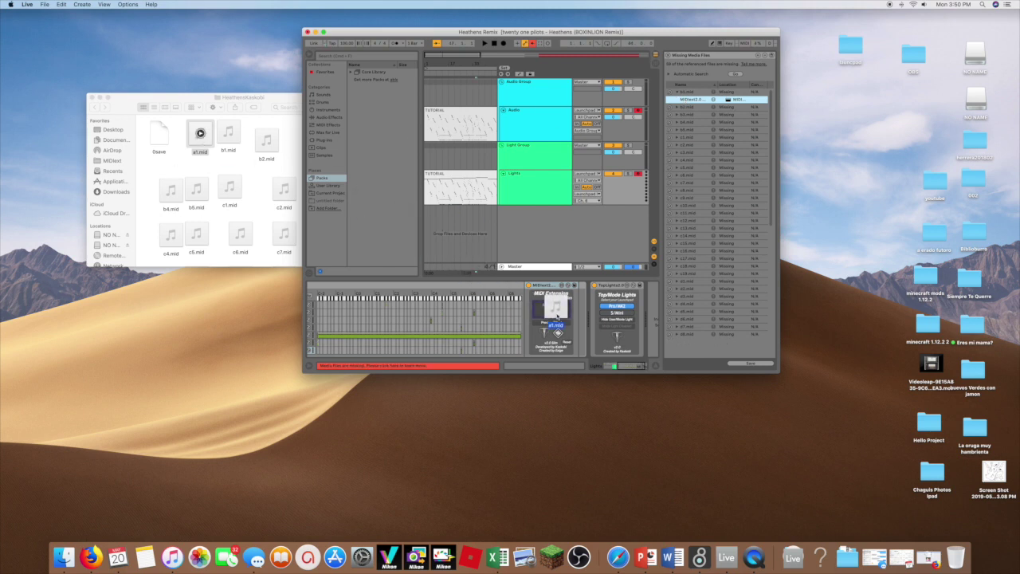
pyautogui.click(676, 92)
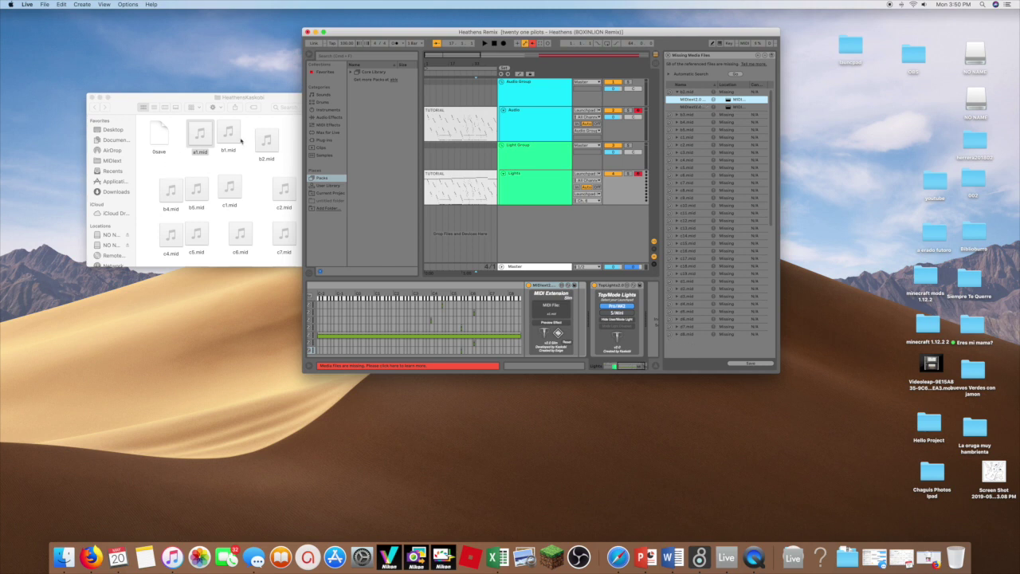
# Select b2.mid in Finder and drop it onto its MIDI Extension device
pyautogui.moveTo(241, 141); pyautogui.dragTo(240, 155)
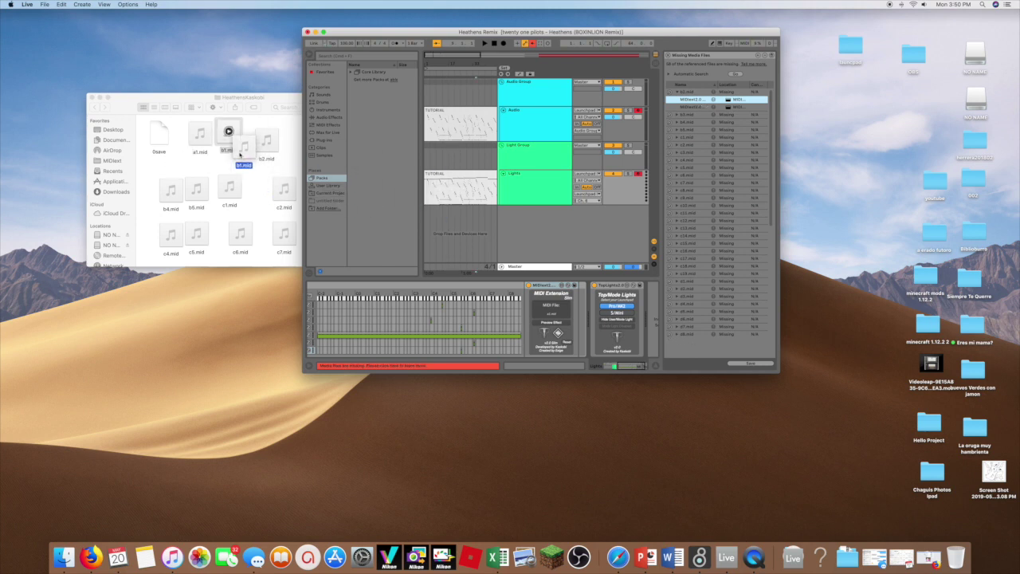
pyautogui.moveTo(240, 156); pyautogui.dragTo(531, 274)
pyautogui.click(275, 144)
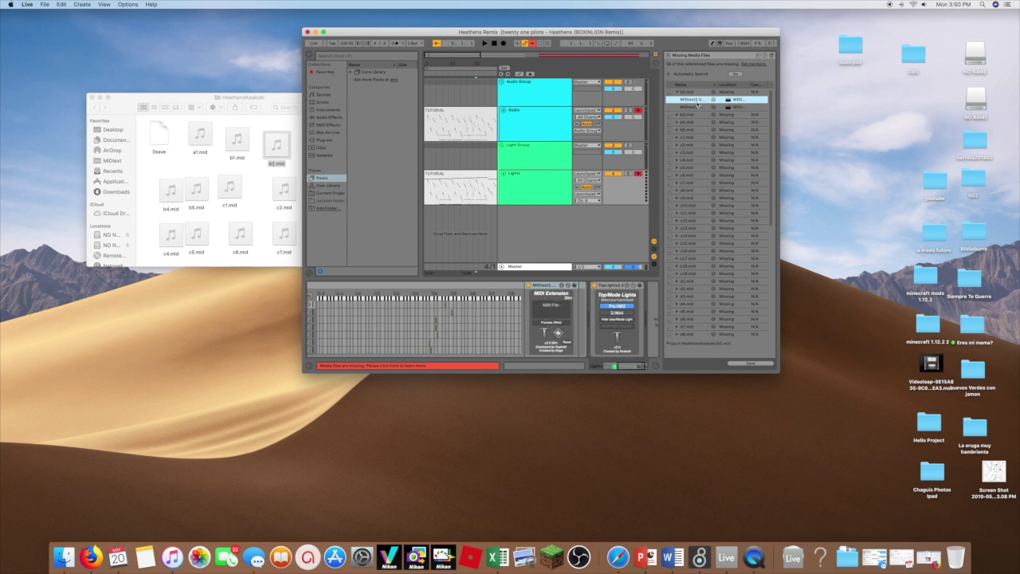
pyautogui.moveTo(276, 143); pyautogui.dragTo(552, 311)
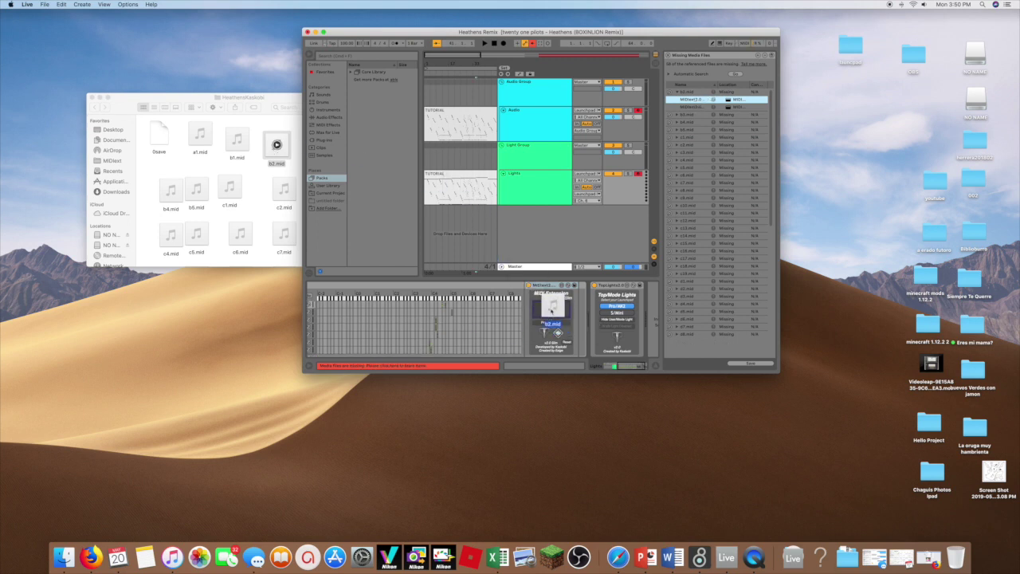
pyautogui.click(692, 102)
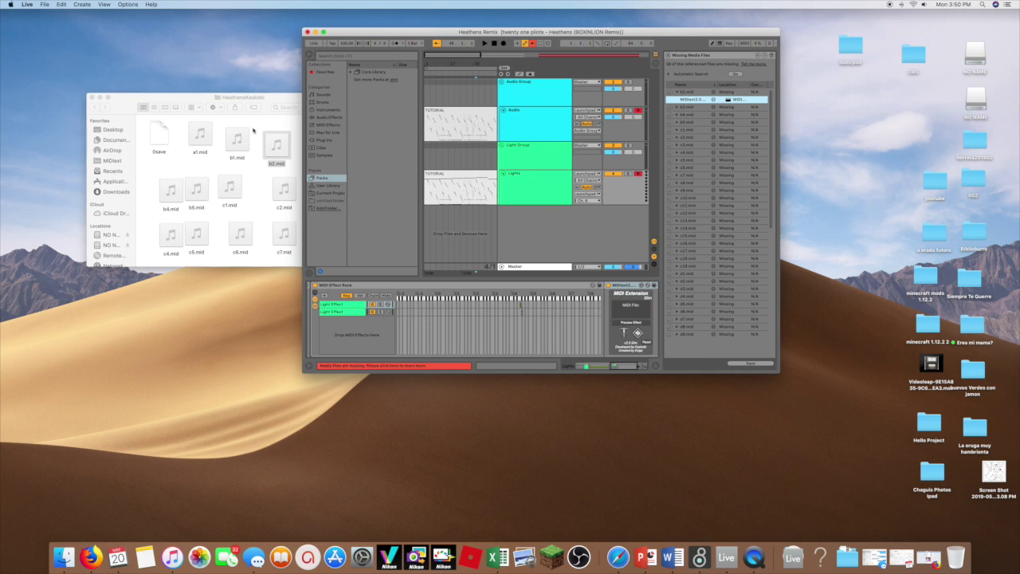
pyautogui.moveTo(276, 144); pyautogui.dragTo(628, 308)
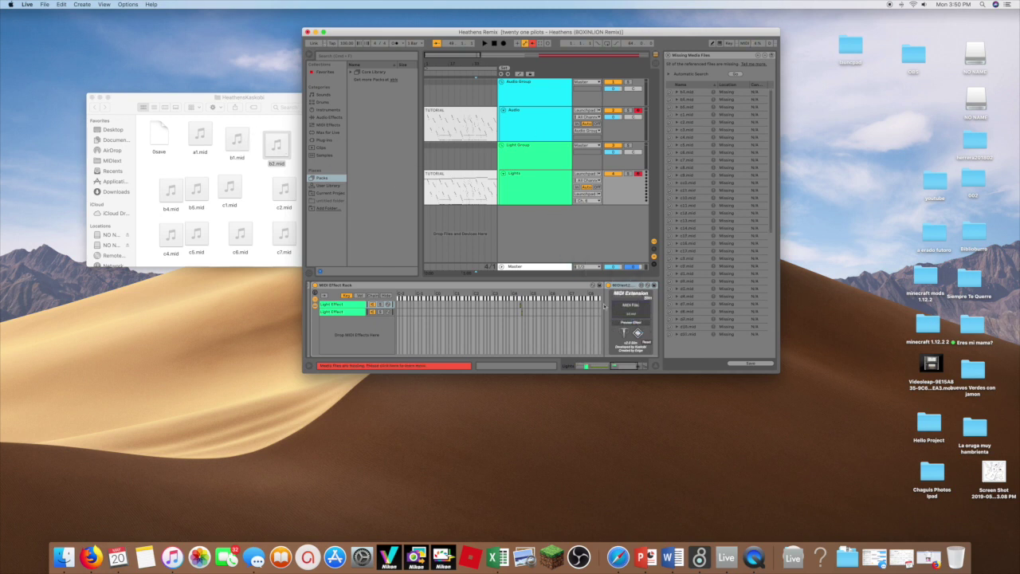
pyautogui.hscroll(5, 604, 305)
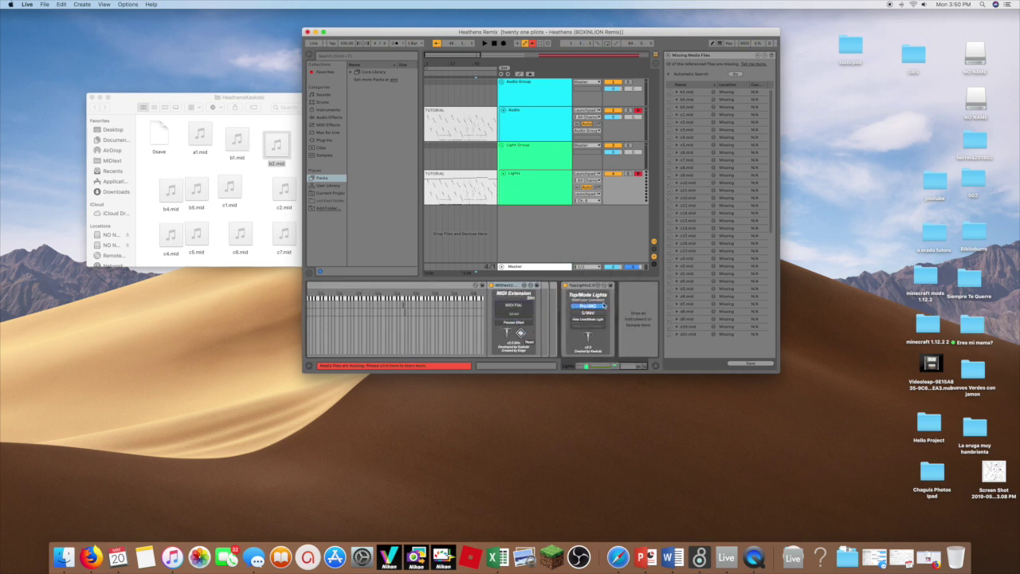
# Show b3.mid's device and drag b3.mid from the light files folder onto it
pyautogui.click(677, 91)
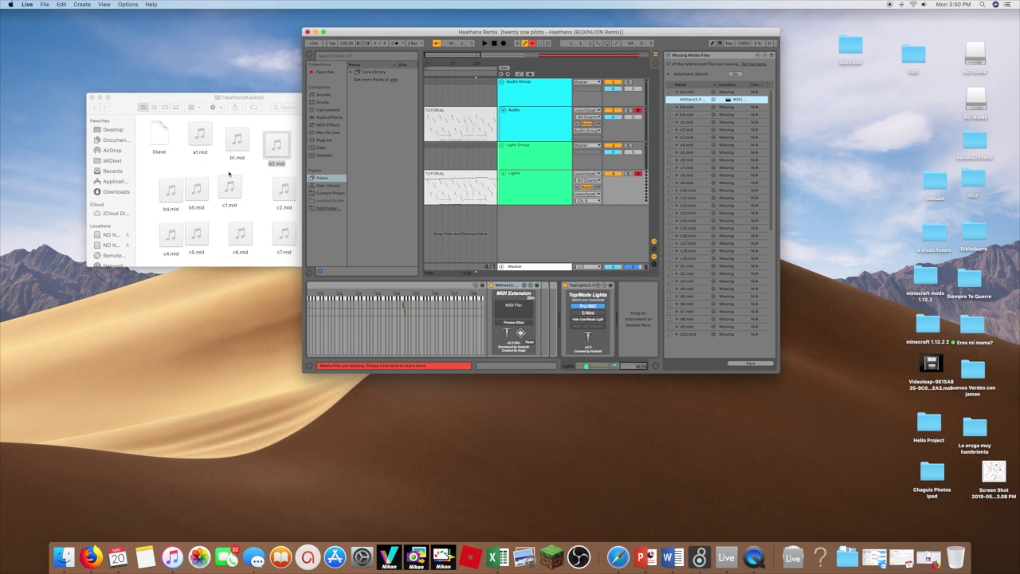
pyautogui.click(257, 166)
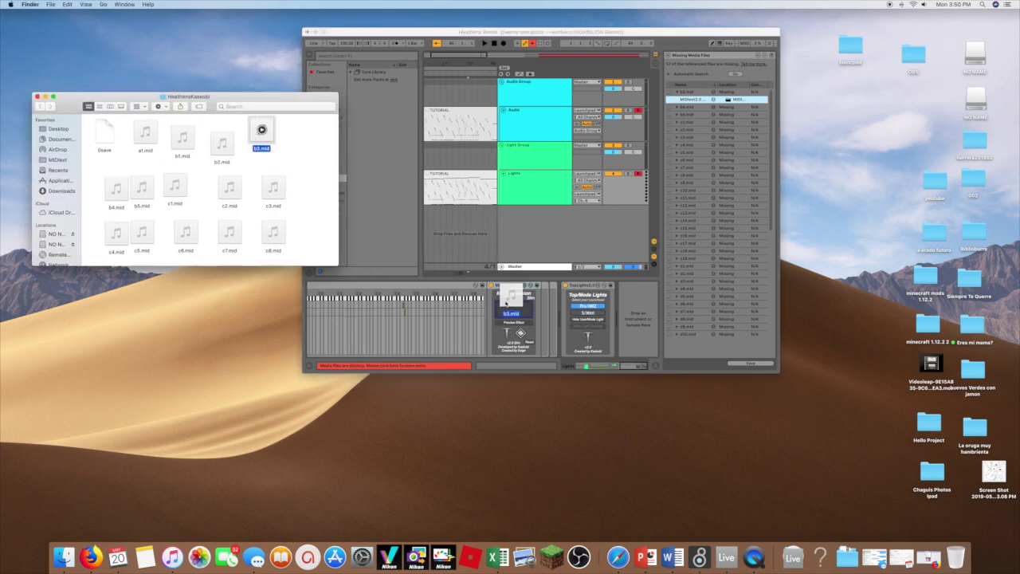
pyautogui.moveTo(255, 135); pyautogui.dragTo(514, 311)
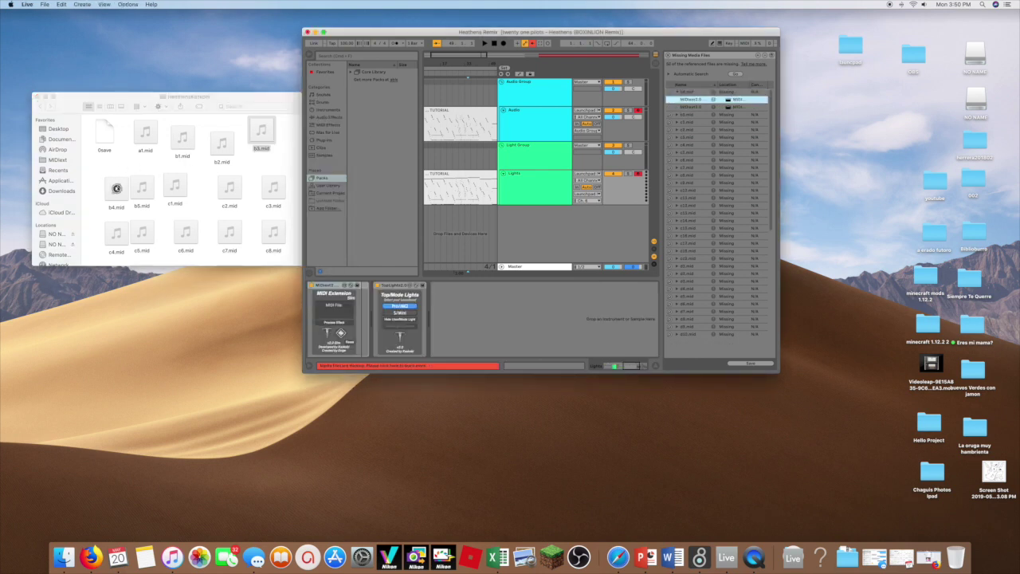
# Drag b4.mid from Finder into the MIDI Extension device's MIDI File slot
pyautogui.moveTo(117, 189); pyautogui.dragTo(311, 192)
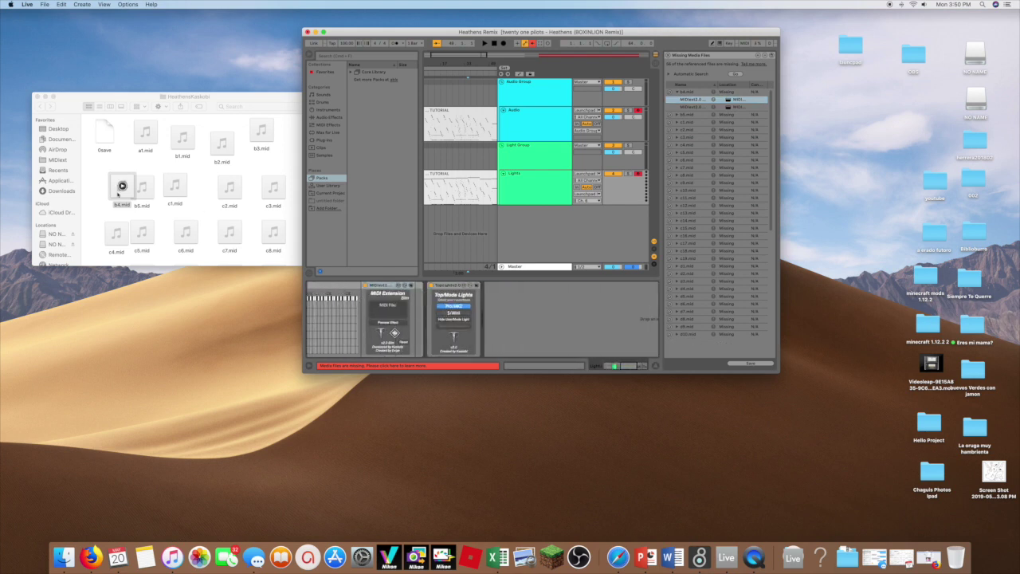
pyautogui.moveTo(118, 192); pyautogui.dragTo(388, 314)
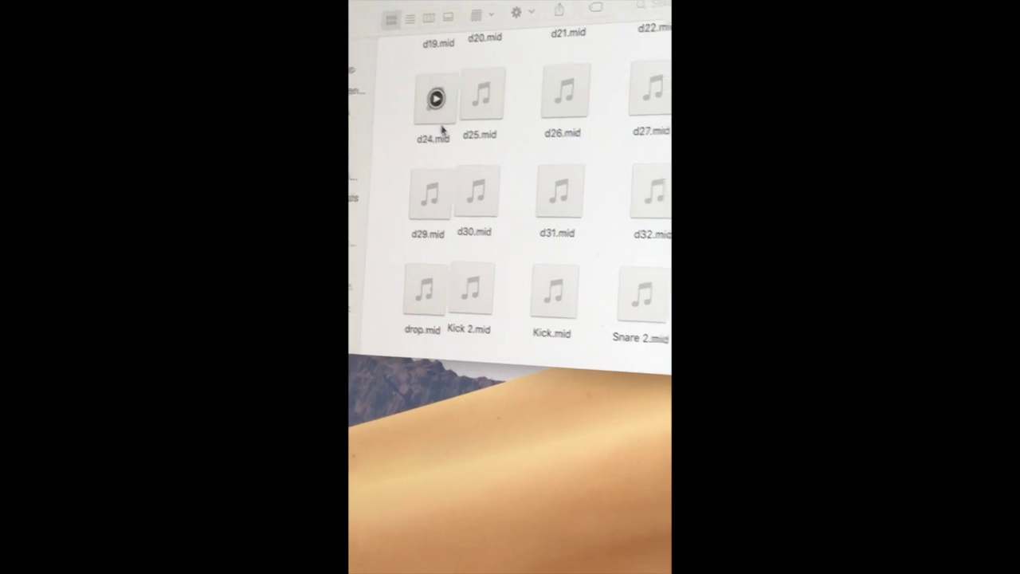
pyautogui.scroll(5, 457, 137)
pyautogui.scroll(3, 457, 137)
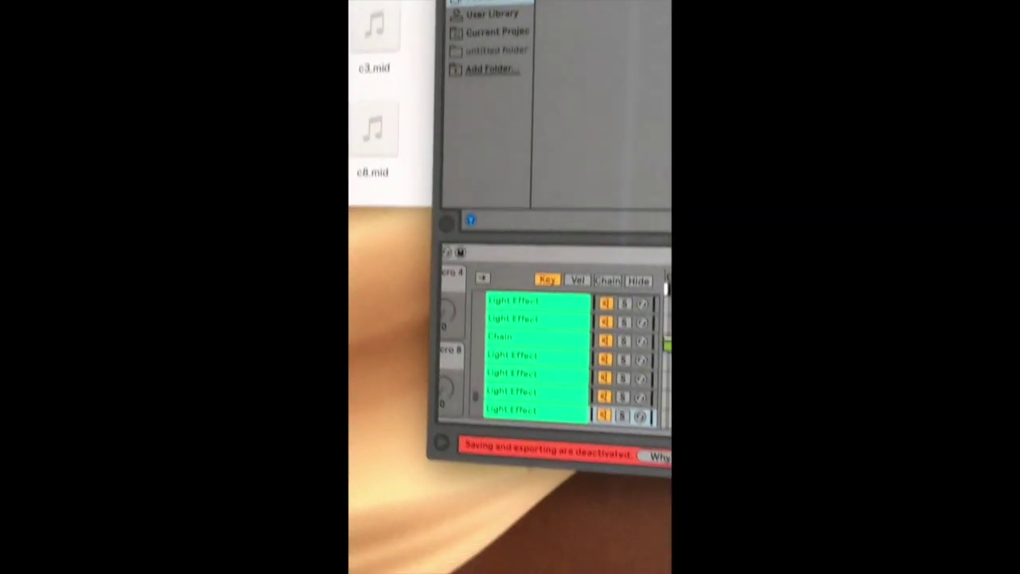